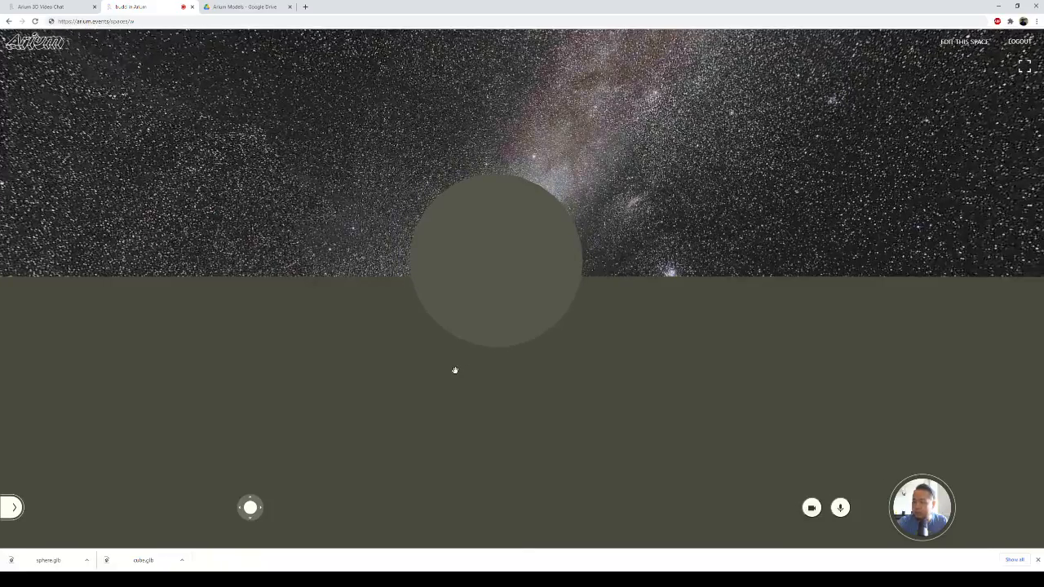
- Create a new light element named light1 under root and save it with its default directional settings
left_click_drag(454, 370, 513, 298)
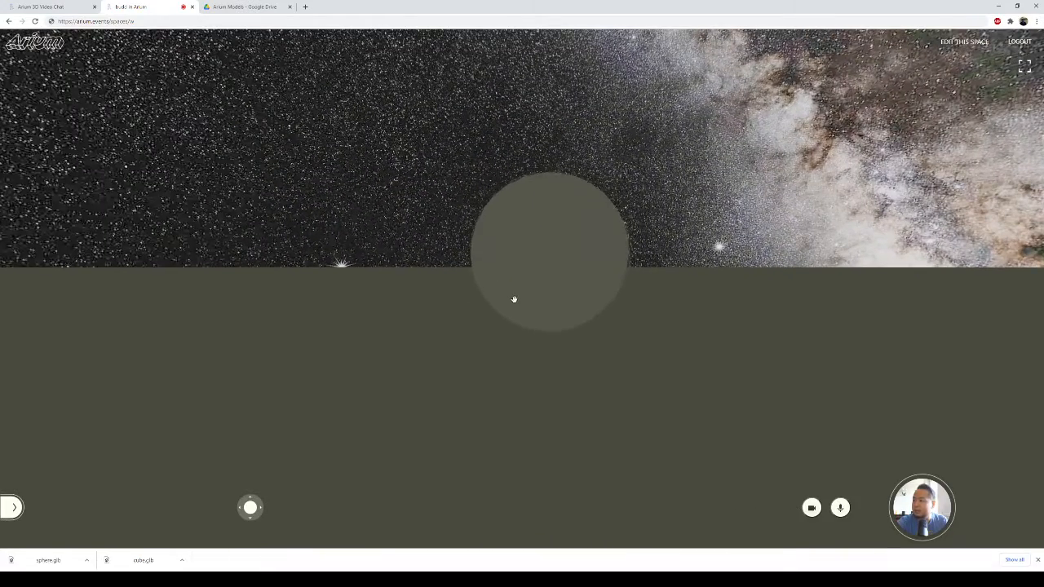
left_click(48, 7)
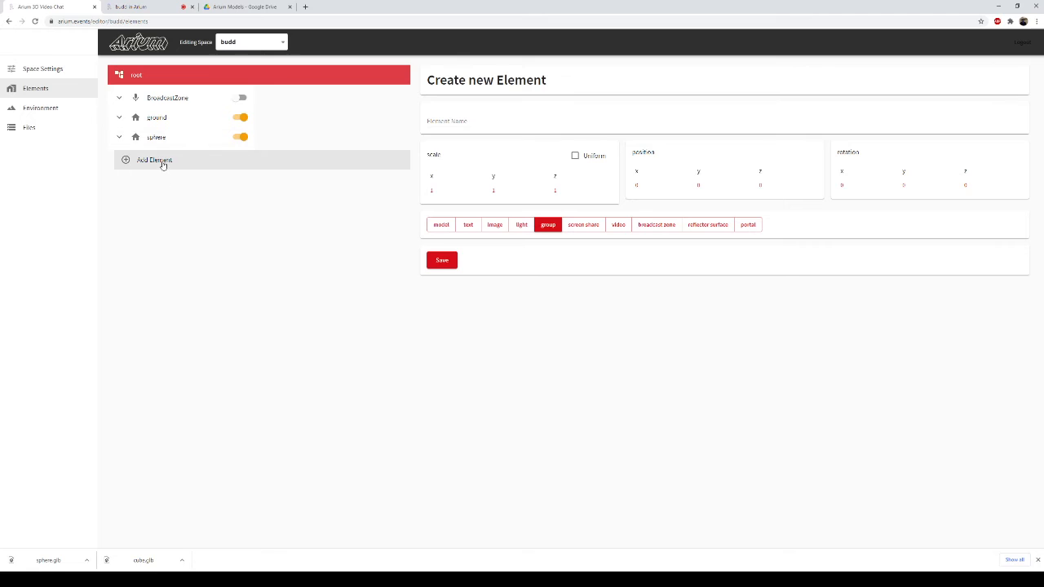
left_click(464, 117)
left_click(520, 225)
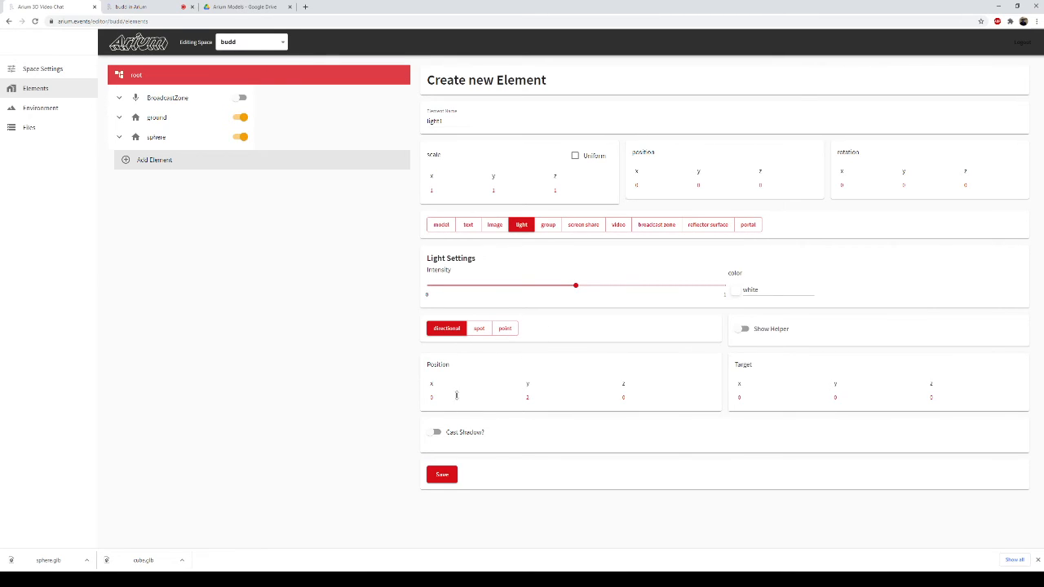
left_click(446, 478)
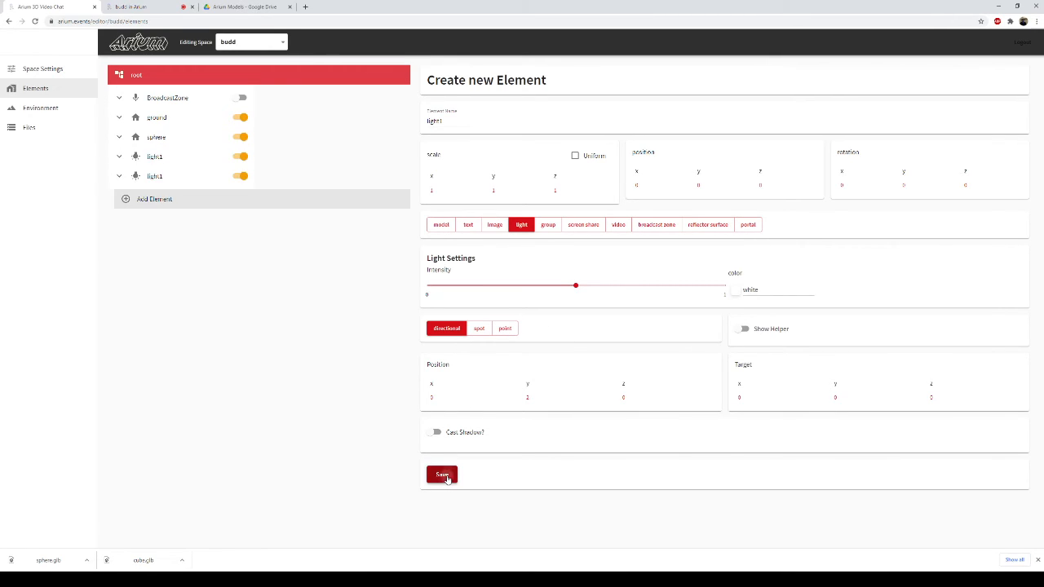
- Delete the duplicate light1 element and open the remaining light1 for editing
left_click(171, 158)
left_click(180, 176)
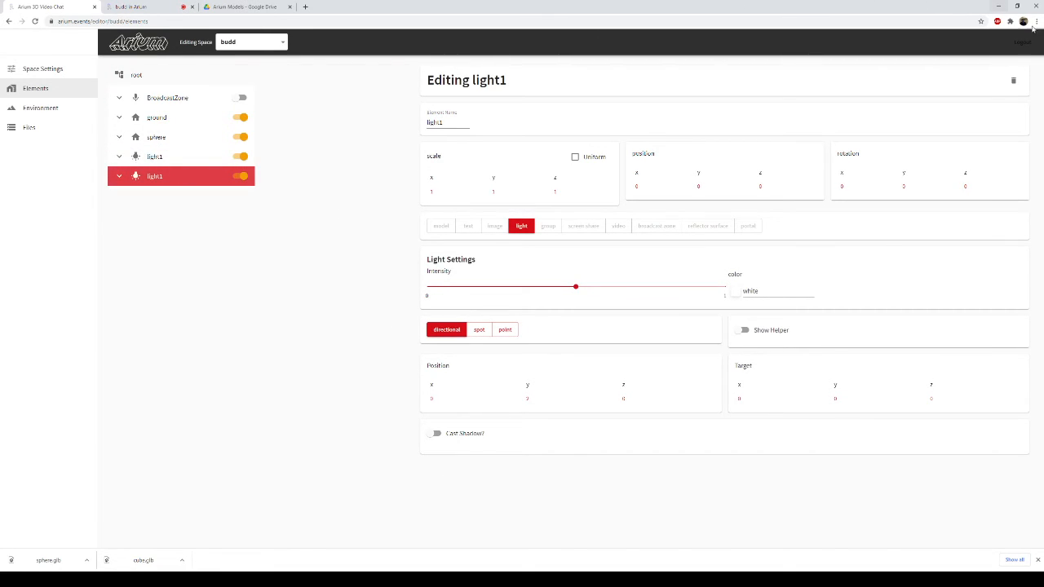
left_click(1014, 82)
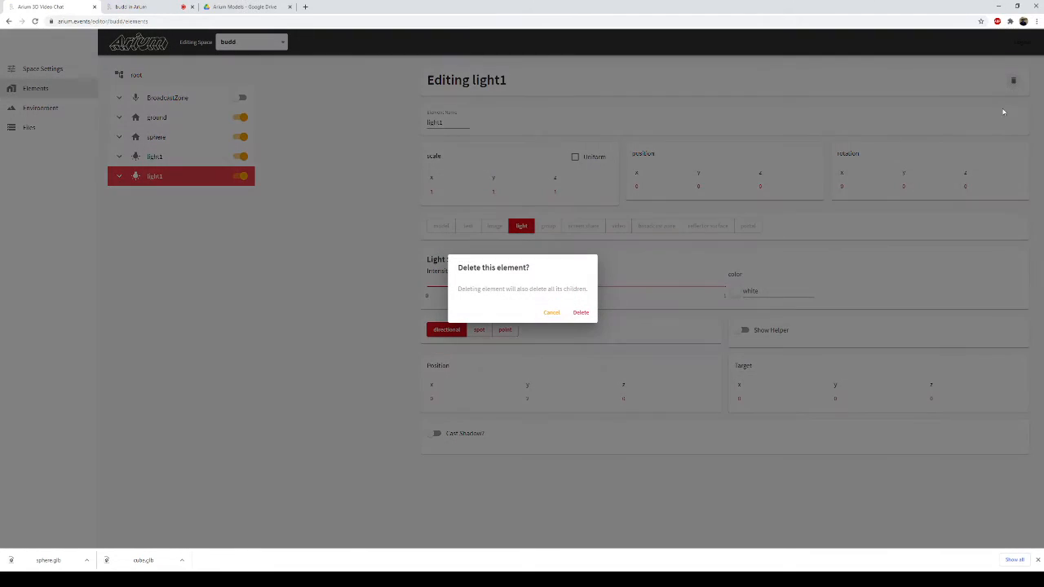
left_click(583, 313)
left_click(185, 160)
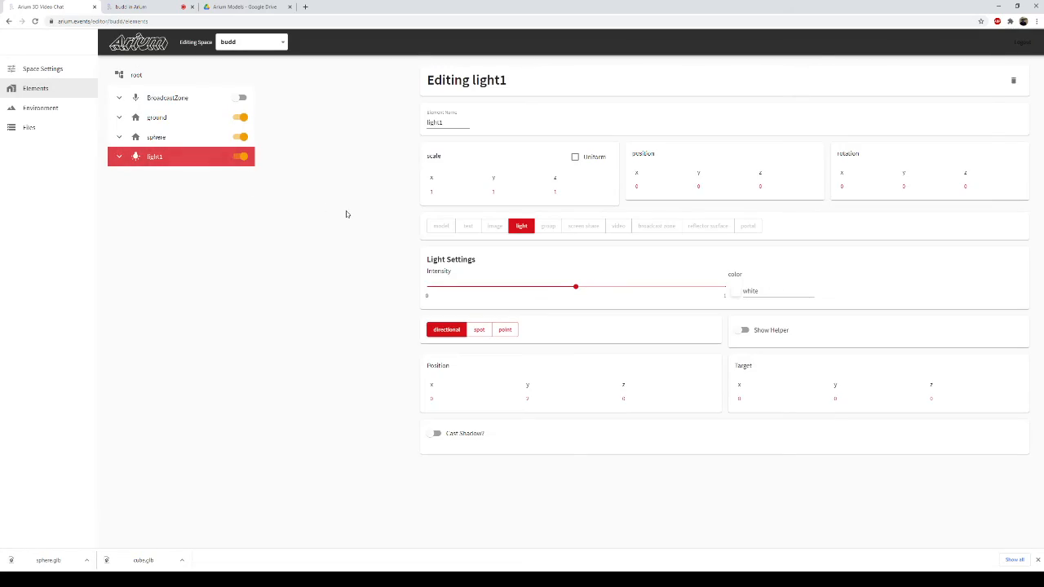
- Check the light's effect on the sphere in the space and turn on Cast Shadow for light1
left_click(130, 10)
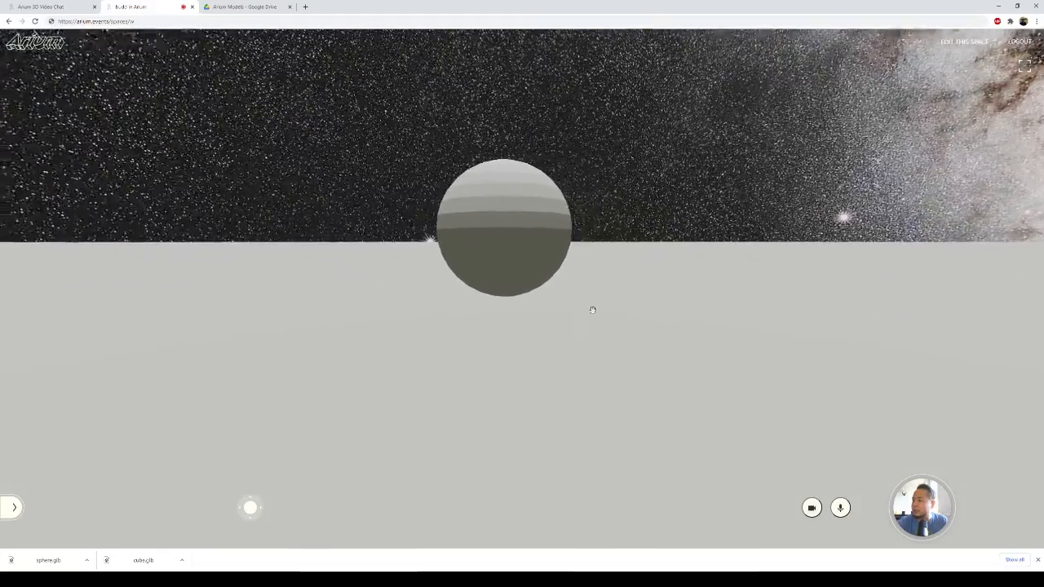
left_click_drag(523, 296, 621, 305)
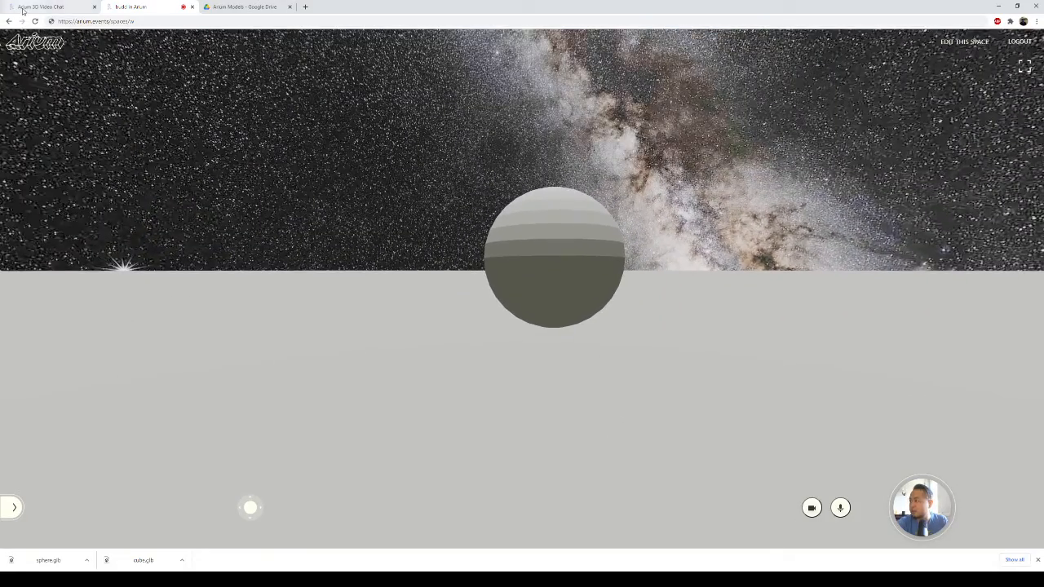
left_click(45, 7)
left_click(438, 434)
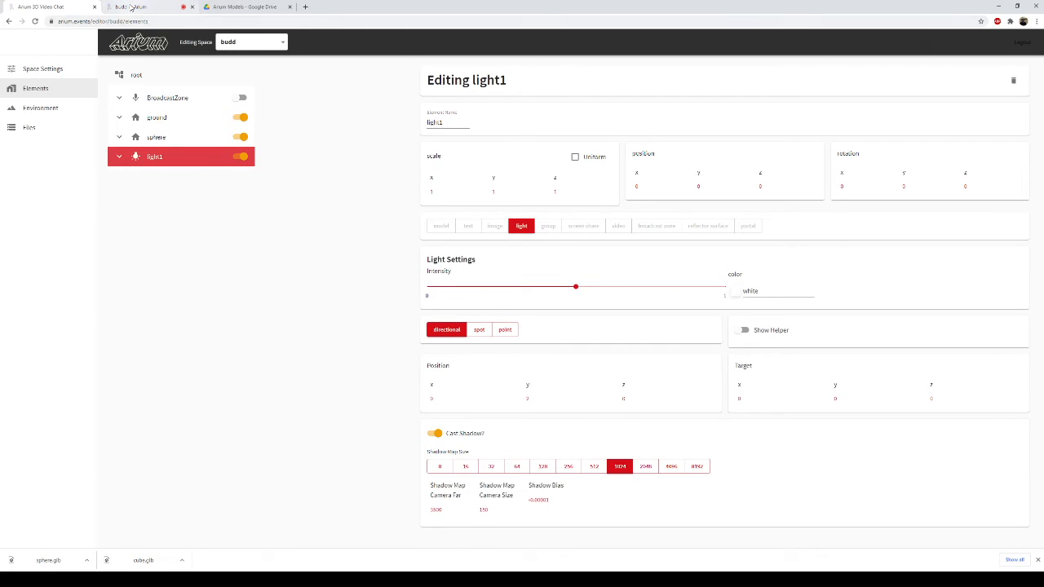
left_click(133, 8)
mouse_move(522, 237)
left_mouse_down()
mouse_move(618, 378)
mouse_move(536, 252)
left_mouse_up()
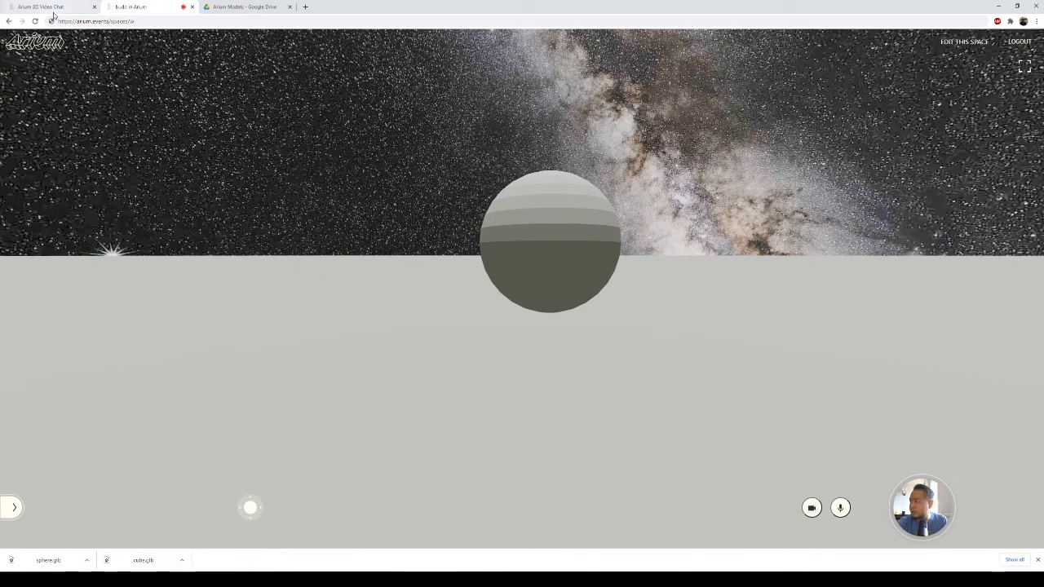
- Turn on Cast Shadow in the sphere model's settings and check the sphere in the space
left_click(53, 11)
left_click(186, 136)
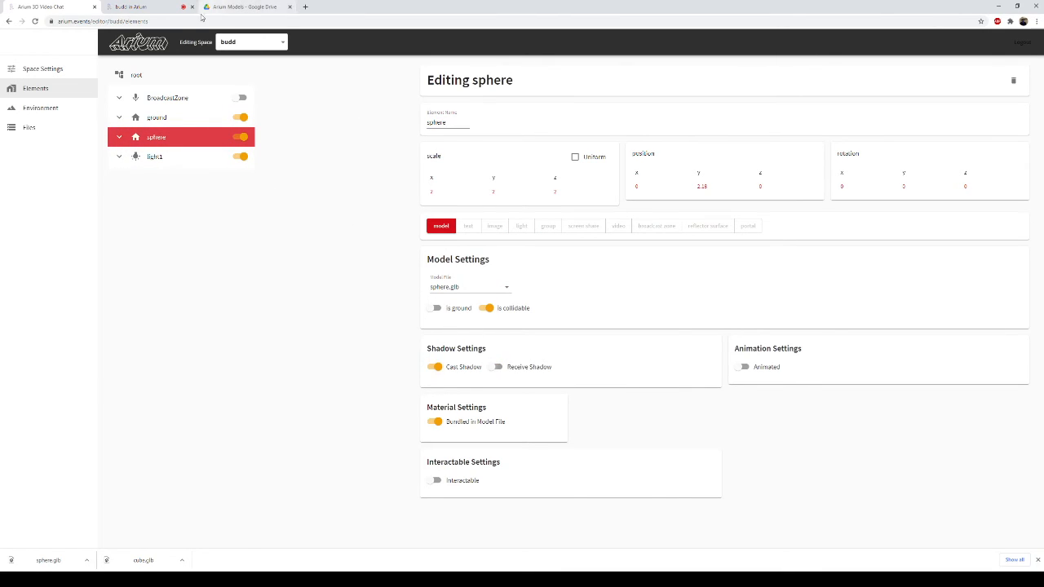
left_click(148, 8)
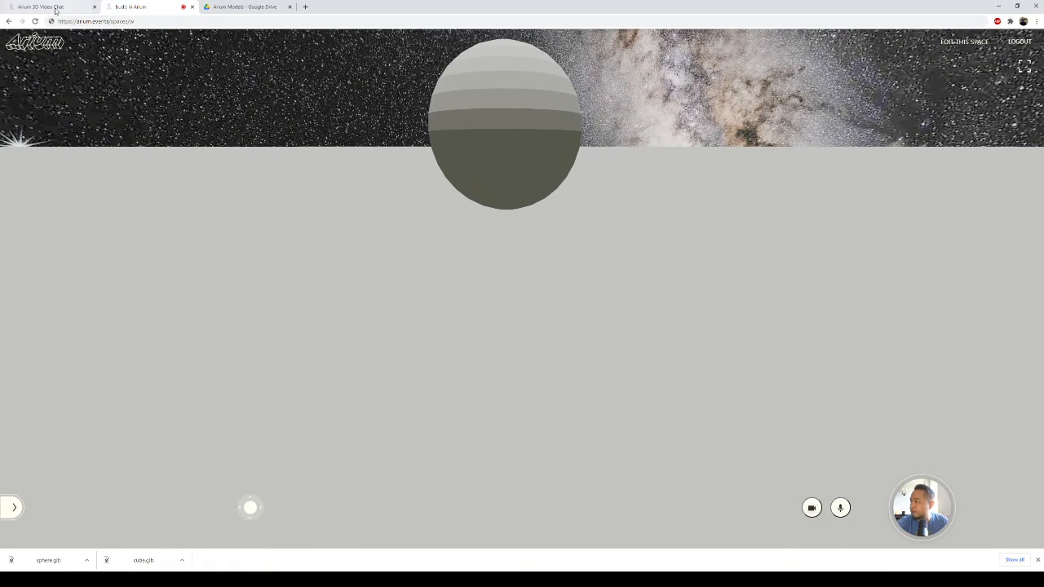
- Turn on Cast Shadow and Receive Shadow for the ground, and inspect the shadow under the sphere in the space
left_click(36, 10)
left_click(153, 117)
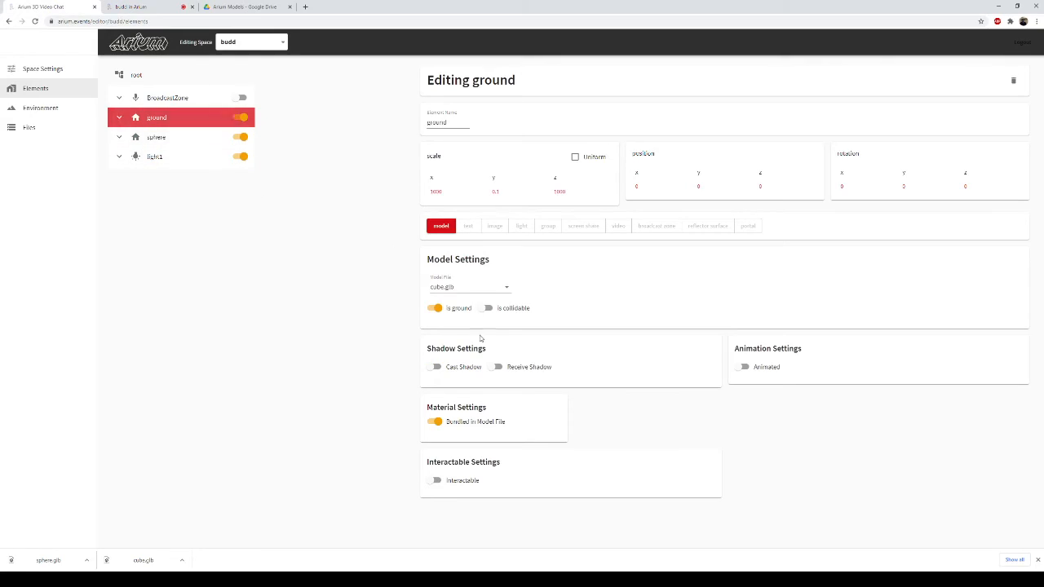
left_click(495, 368)
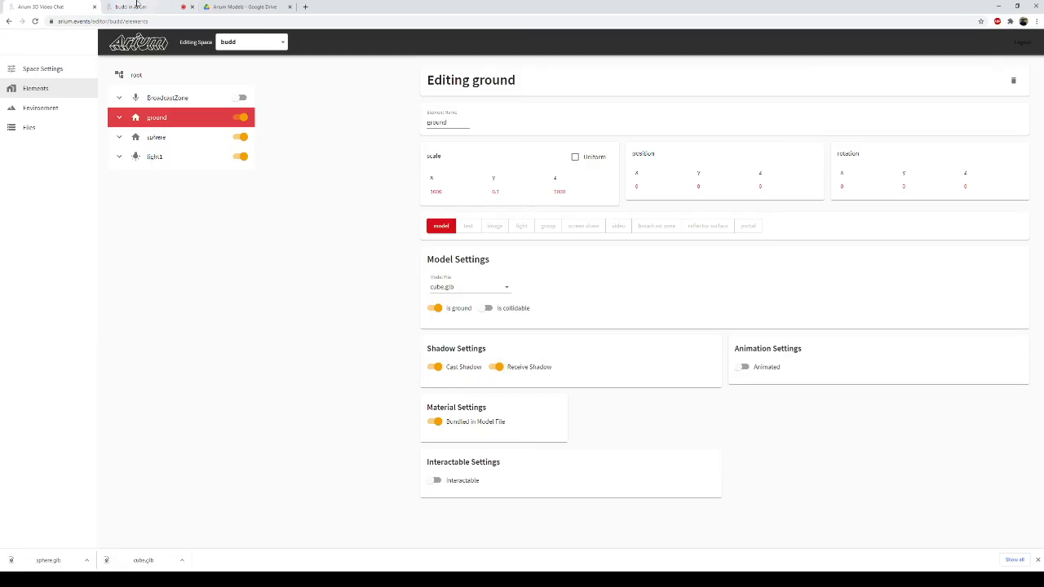
left_click(132, 7)
key("w")
key("d")
left_click_drag(526, 239, 451, 220)
left_click_drag(482, 285, 617, 307)
key("a")
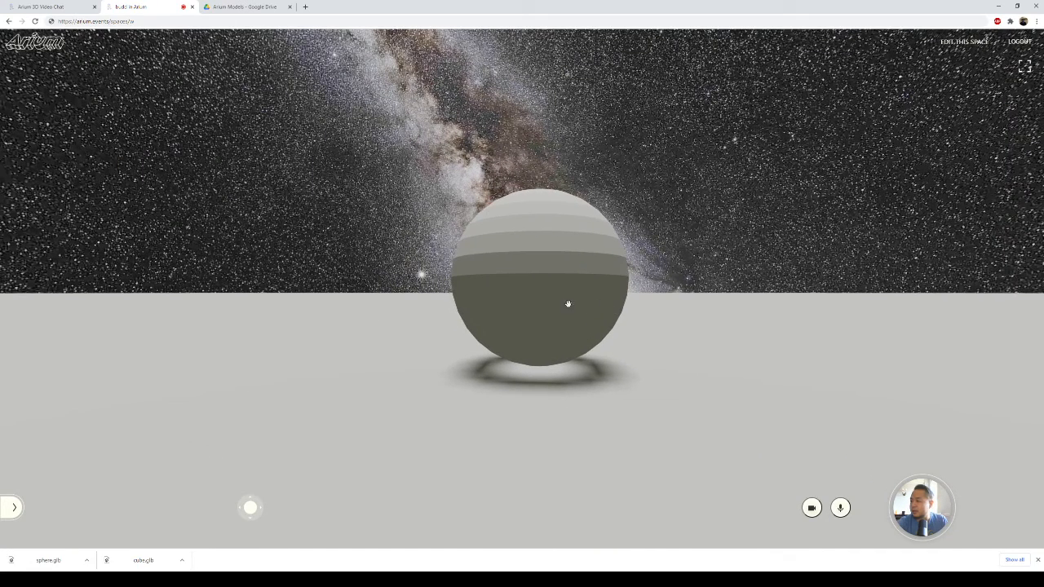
key("s")
- Turn on Show Helper for light1 and look for the helper around the sphere in the space
left_click(46, 10)
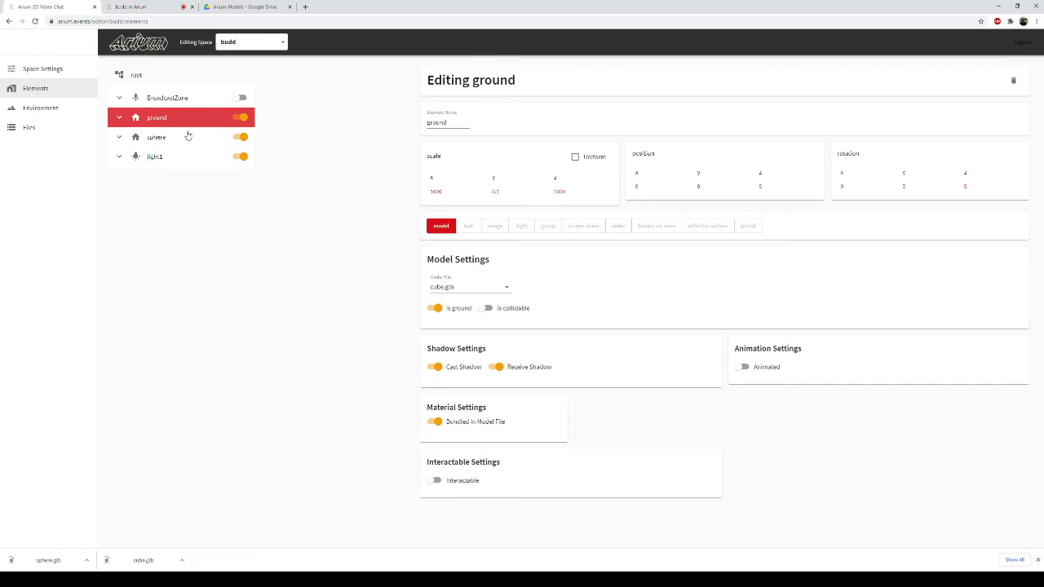
left_click(173, 156)
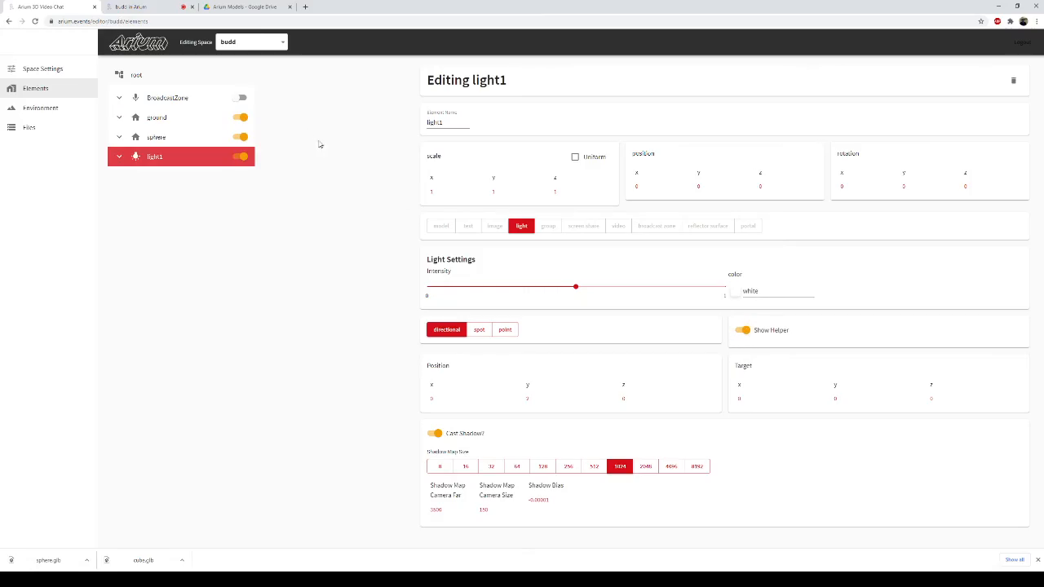
left_click(124, 7)
left_click_drag(514, 234, 422, 95)
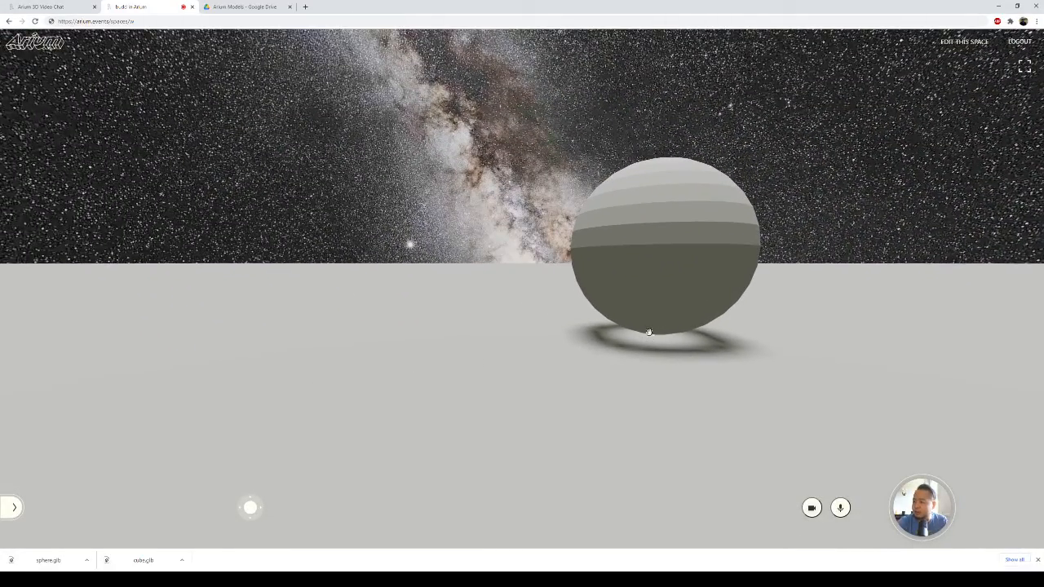
- Raise light1's position y to 5.12, checking its helper above the sphere in the space
left_click(69, 8)
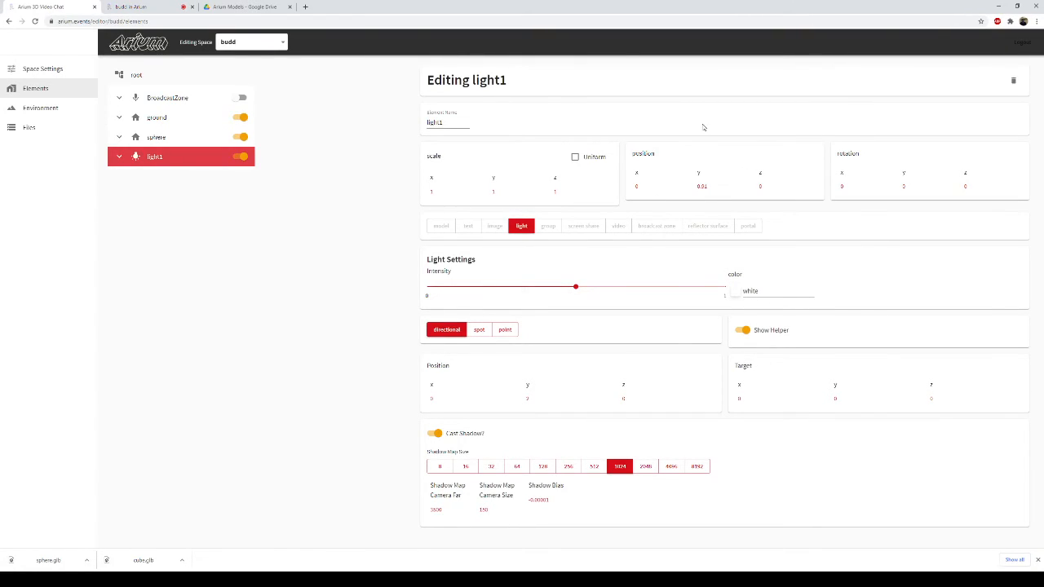
left_click(131, 7)
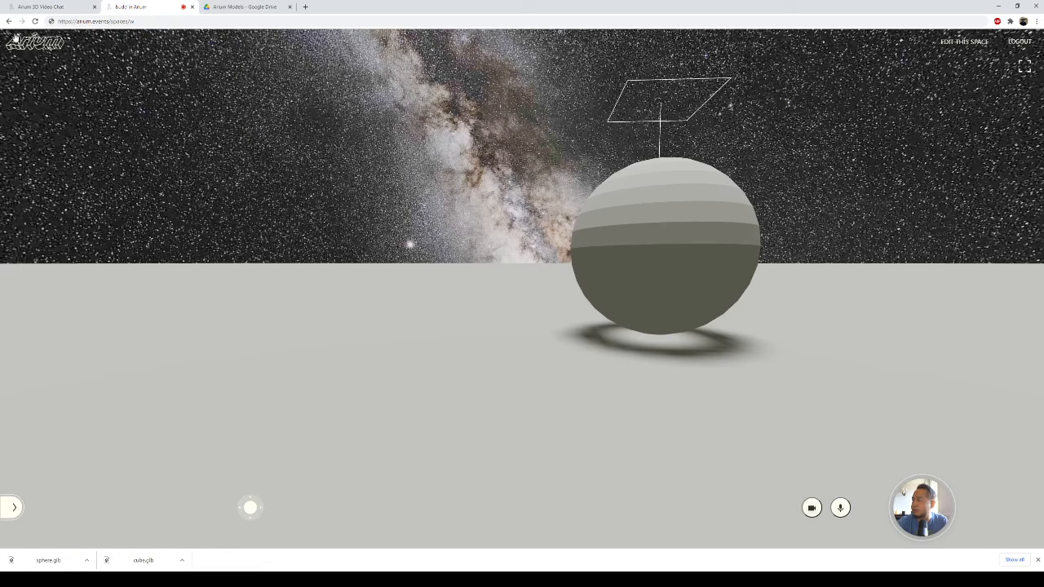
left_click(37, 10)
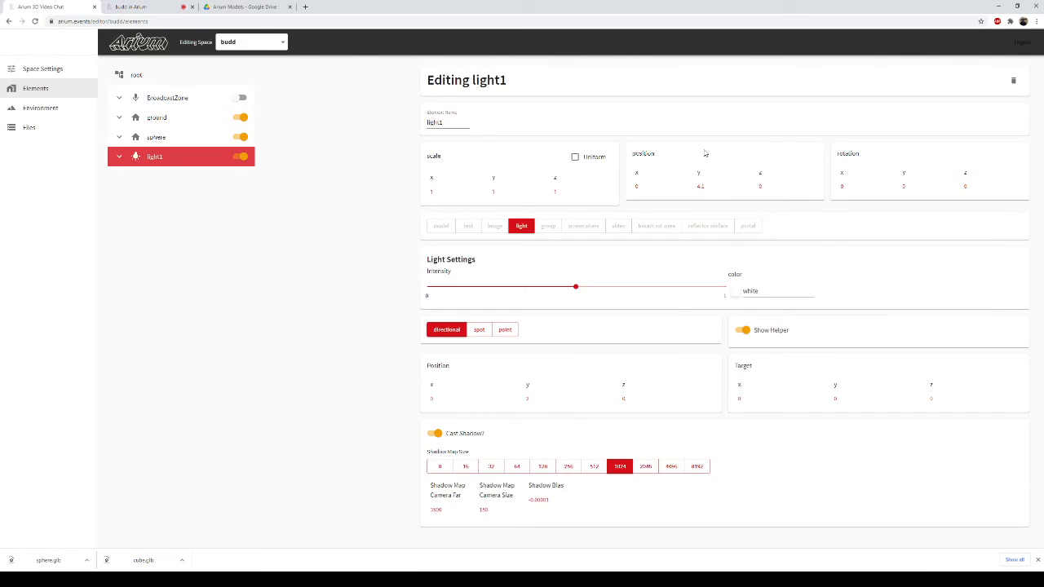
left_click(167, 6)
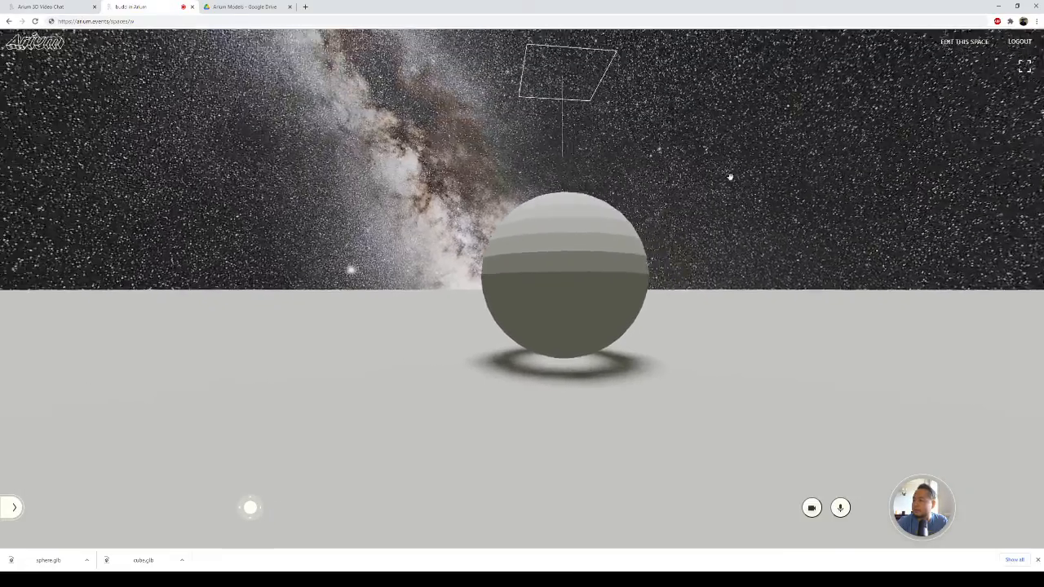
left_click_drag(730, 177, 484, 196)
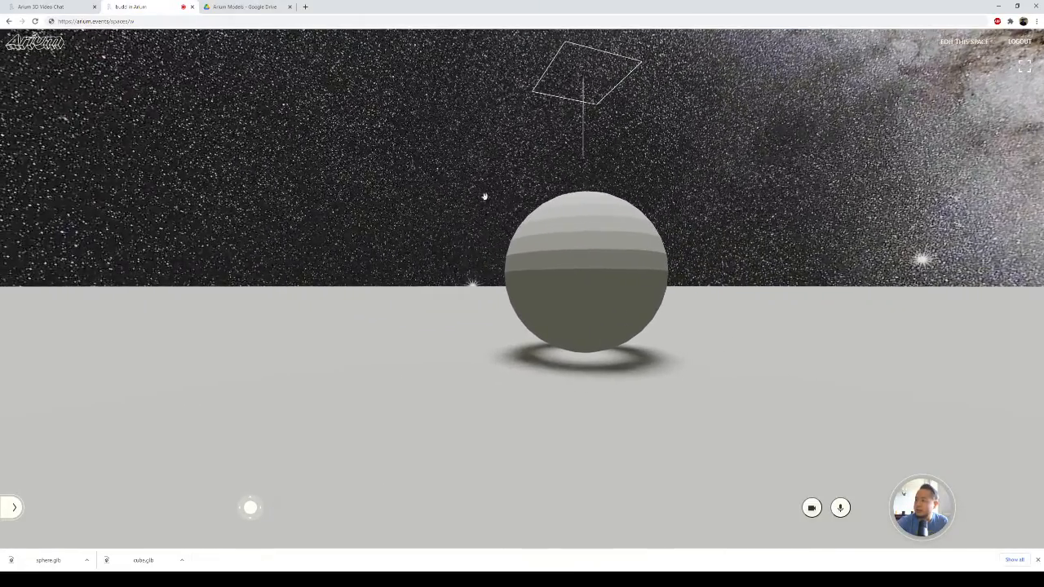
left_click_drag(533, 241, 550, 203)
- Change light1's type to spot and open the space view
left_click(87, 6)
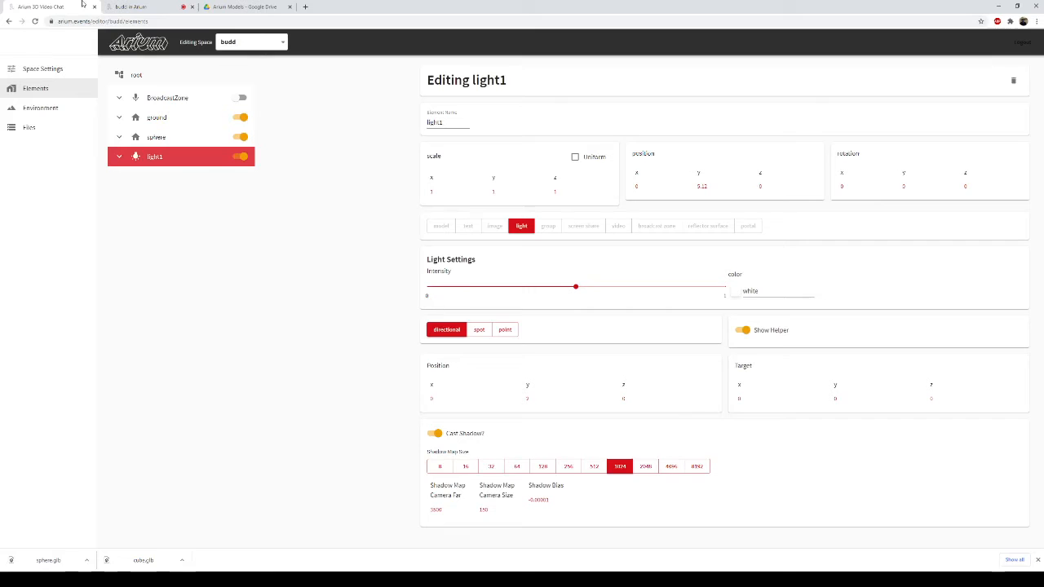
left_click(481, 330)
left_click(147, 7)
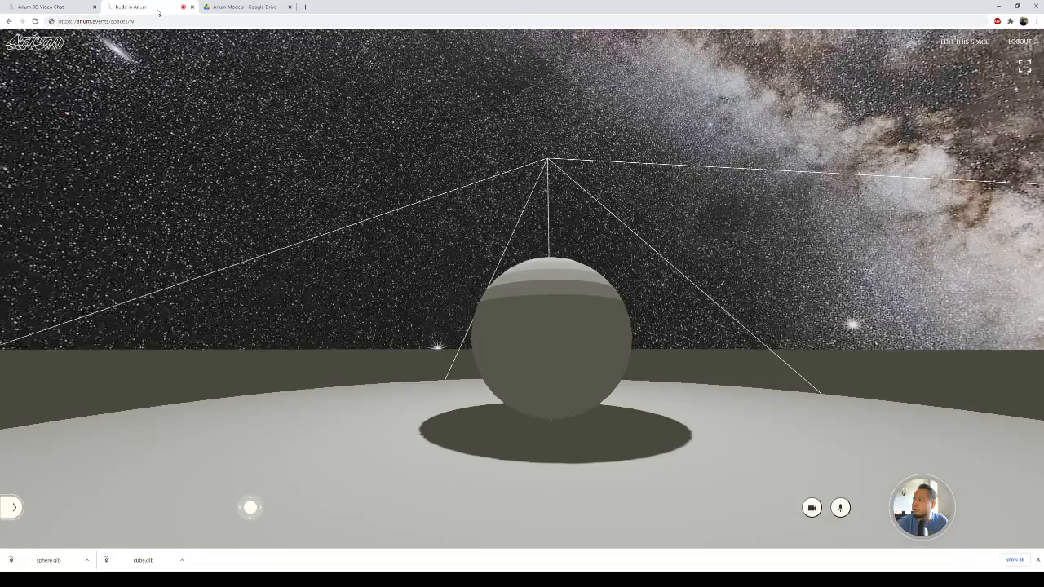
- Move around the sphere in the space to examine the spot light's cone and the shadow on the ground
left_click_drag(482, 217, 625, 286)
key("s")
key("a")
key("w")
key("a")
key("s")
left_click_drag(506, 315, 589, 382)
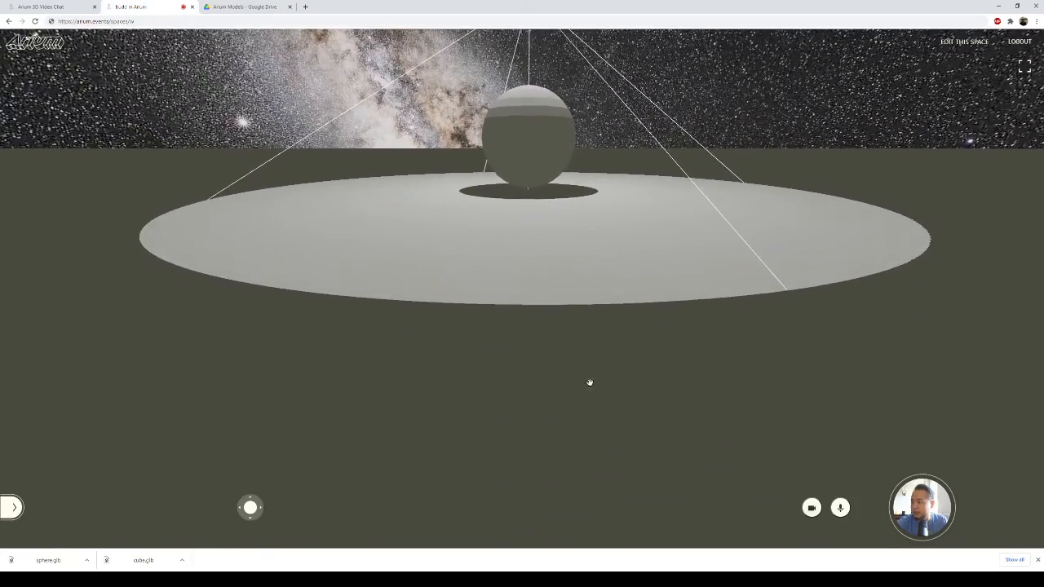
key("w")
left_click_drag(557, 324, 566, 304)
key("s")
key("s")
- Narrow light1's spot angle to about 32° and check the cone in the space
left_click(77, 7)
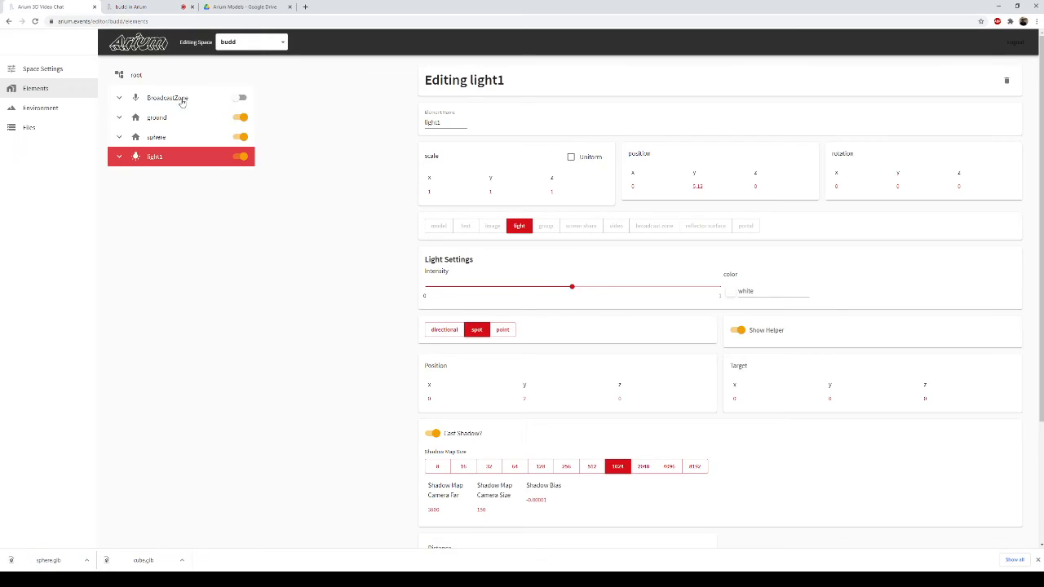
scroll(663, 355, "down", 2)
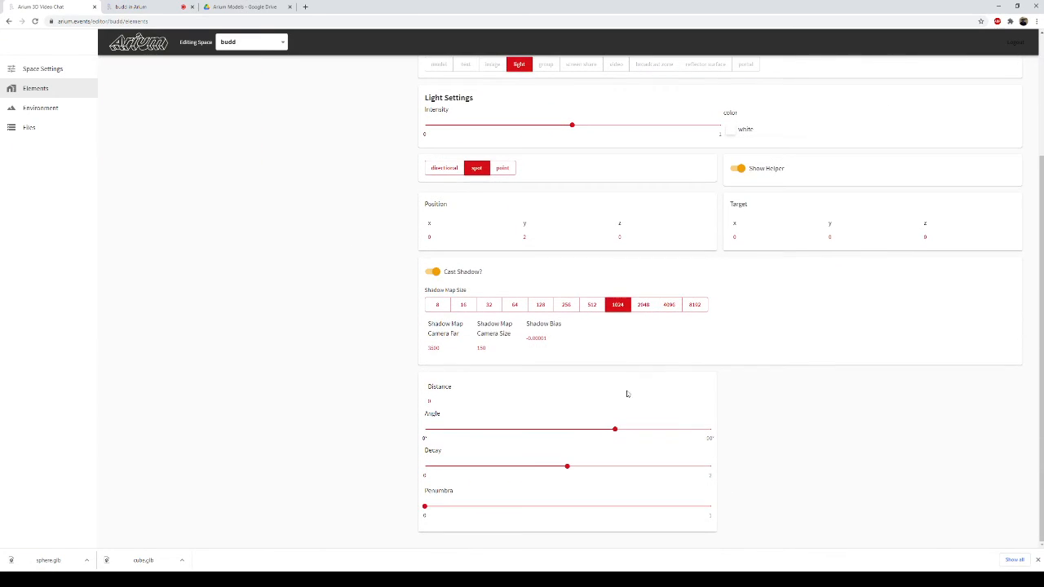
left_click(527, 432)
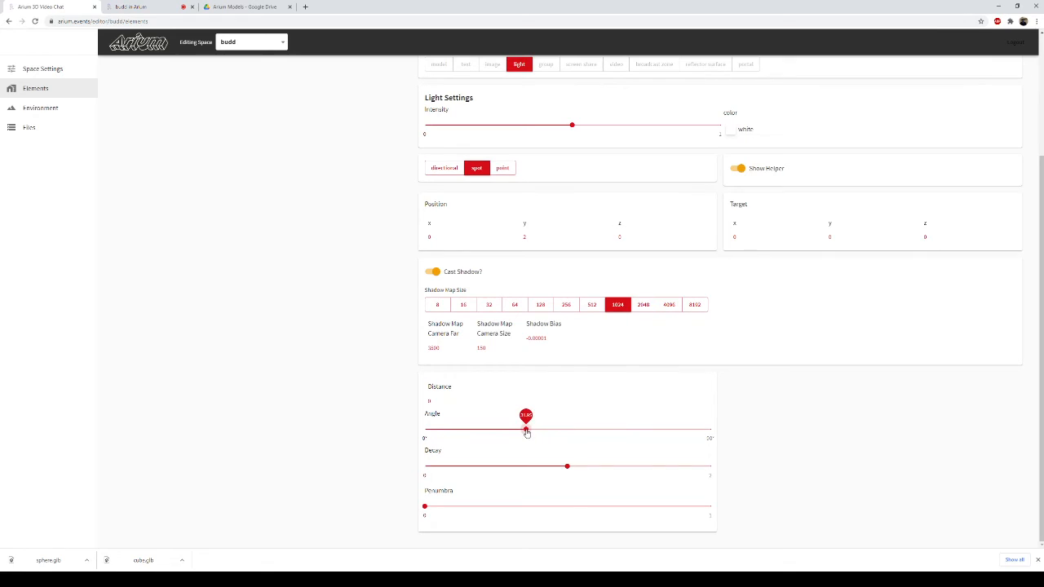
left_click(134, 6)
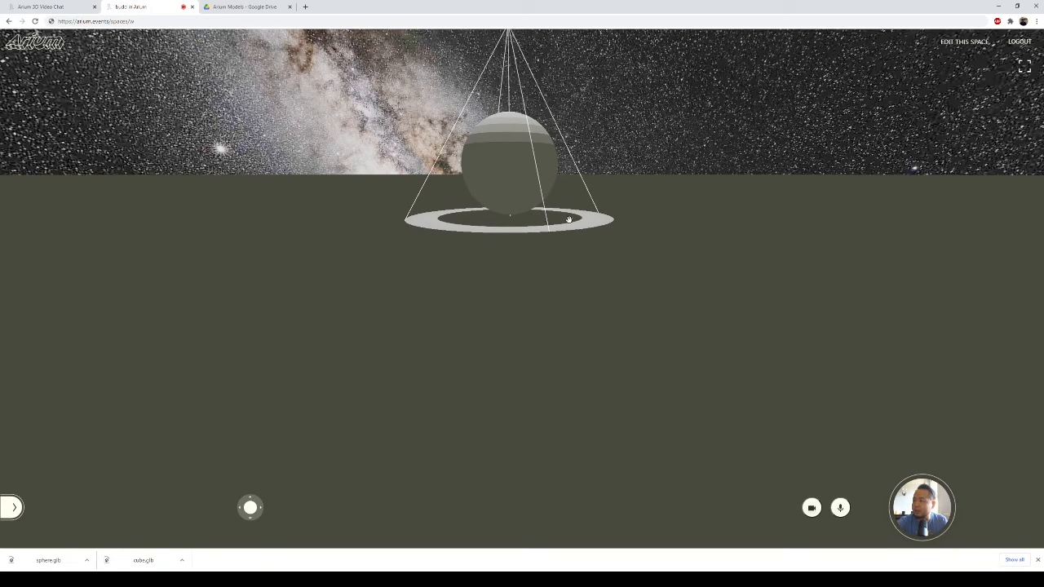
- Widen light1's spot angle again and inspect the lit area around the sphere in the space
left_click(40, 7)
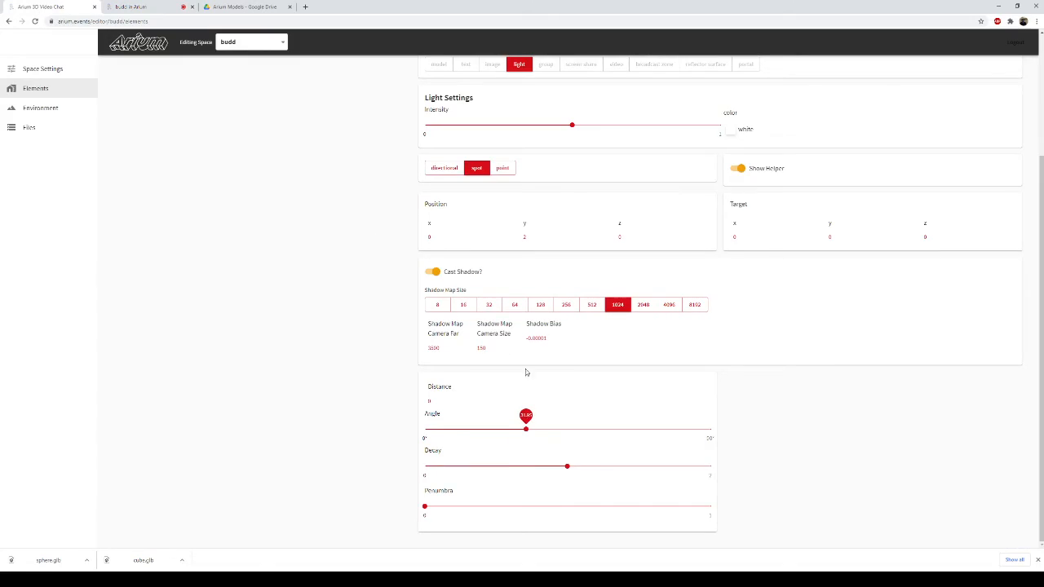
left_click(612, 427)
left_click(135, 6)
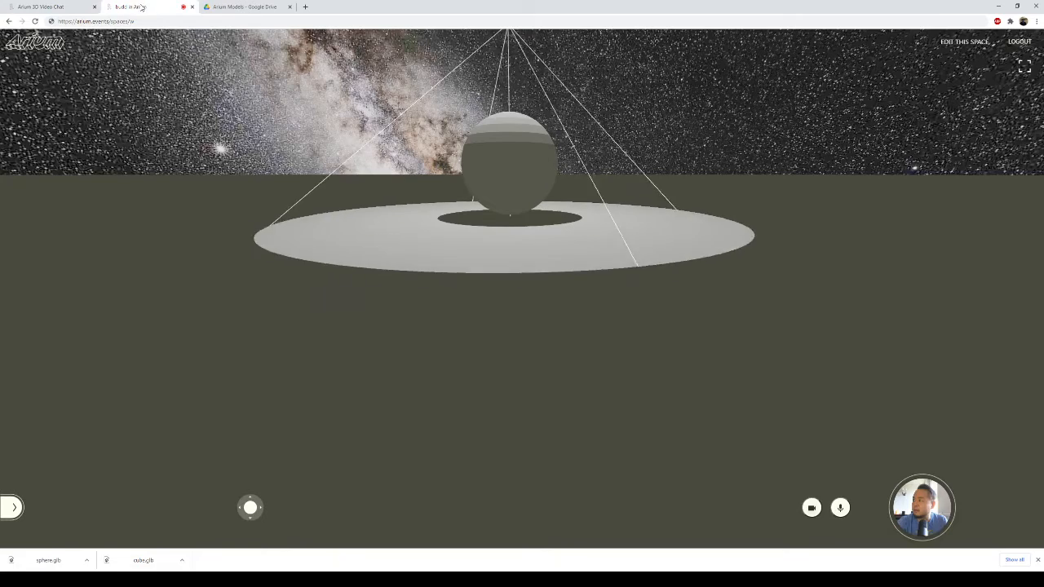
key("w")
left_click_drag(522, 267, 557, 263)
key("a")
key("s")
key("s")
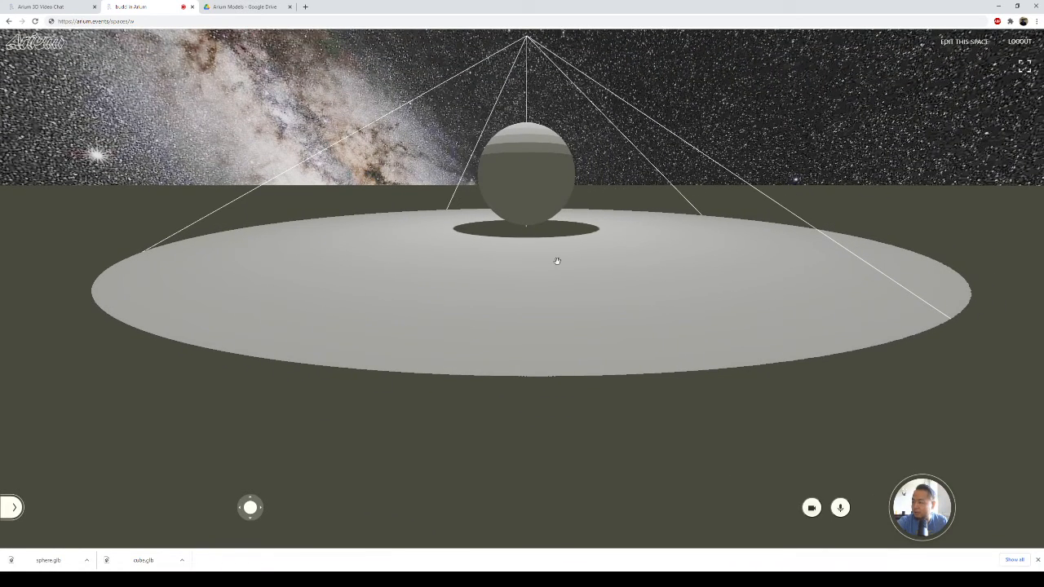
left_click_drag(554, 259, 554, 250)
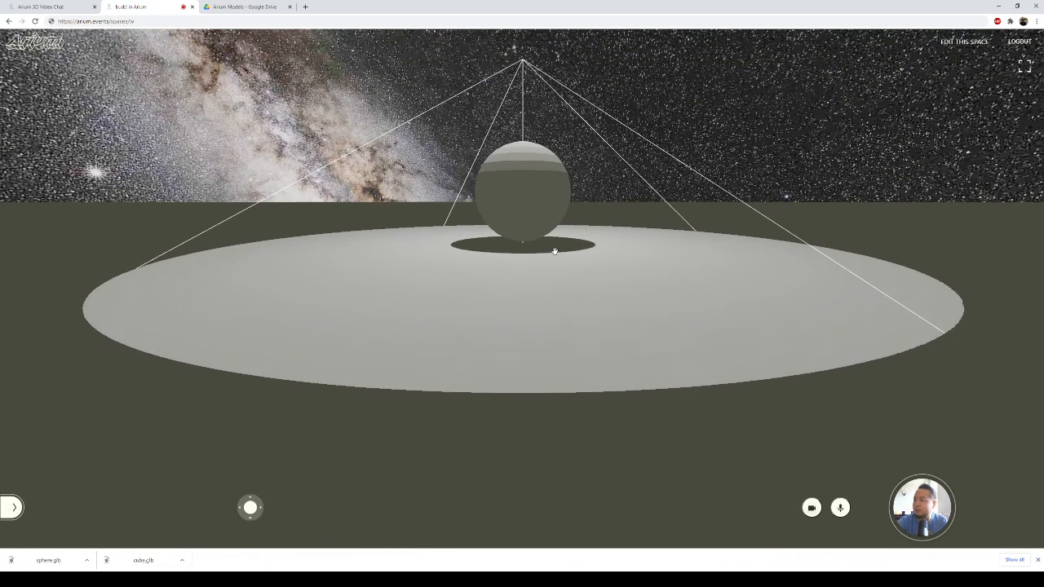
- Move up to the sphere and back in the space to inspect the spot light's shadow and lit circle
key("w")
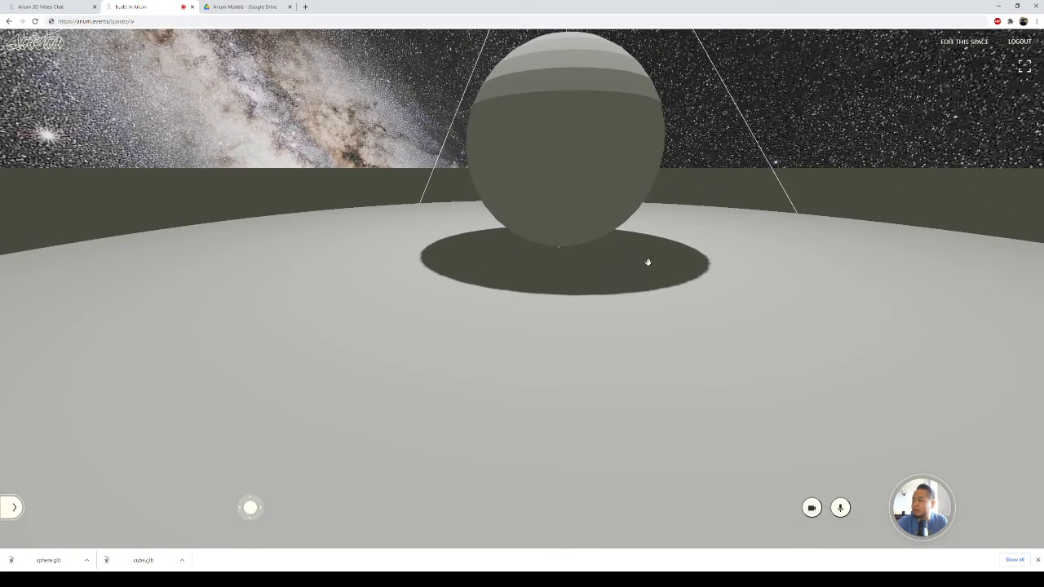
key("s")
left_click_drag(581, 306, 588, 250)
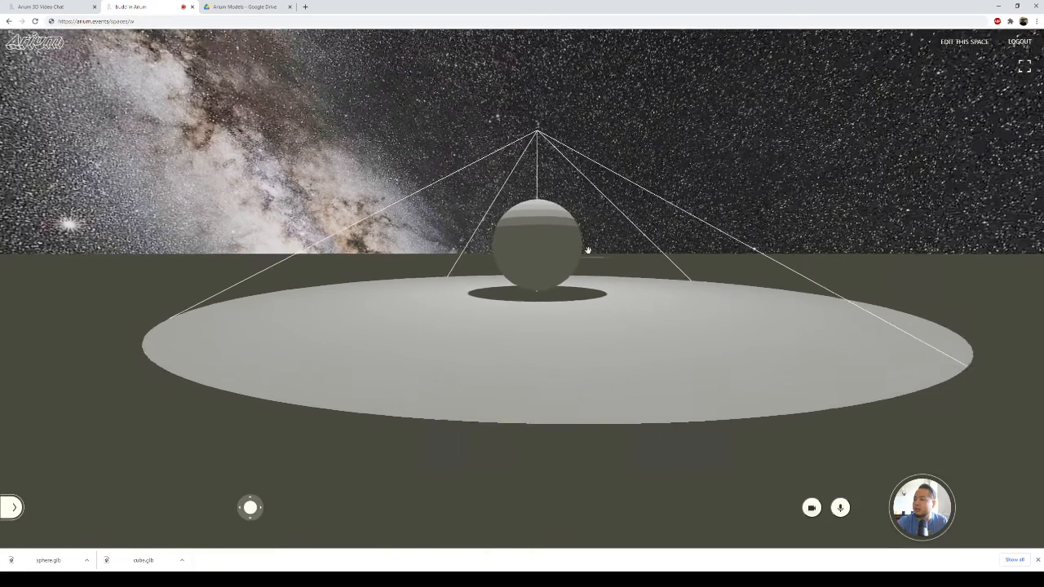
- Try light1 as a directional light and move around the sphere in the space to check the lighting
left_click(41, 6)
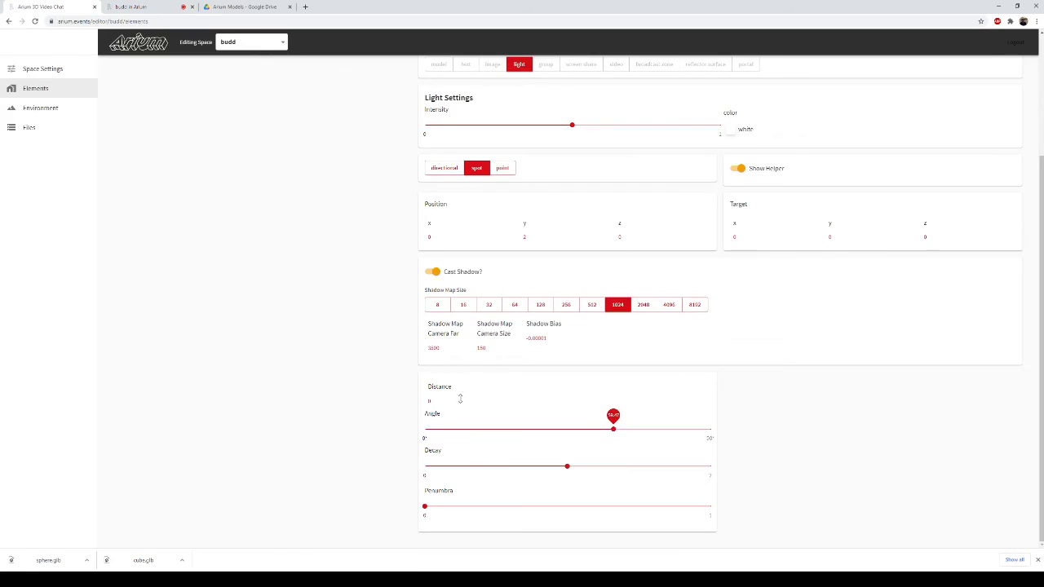
left_click(442, 168)
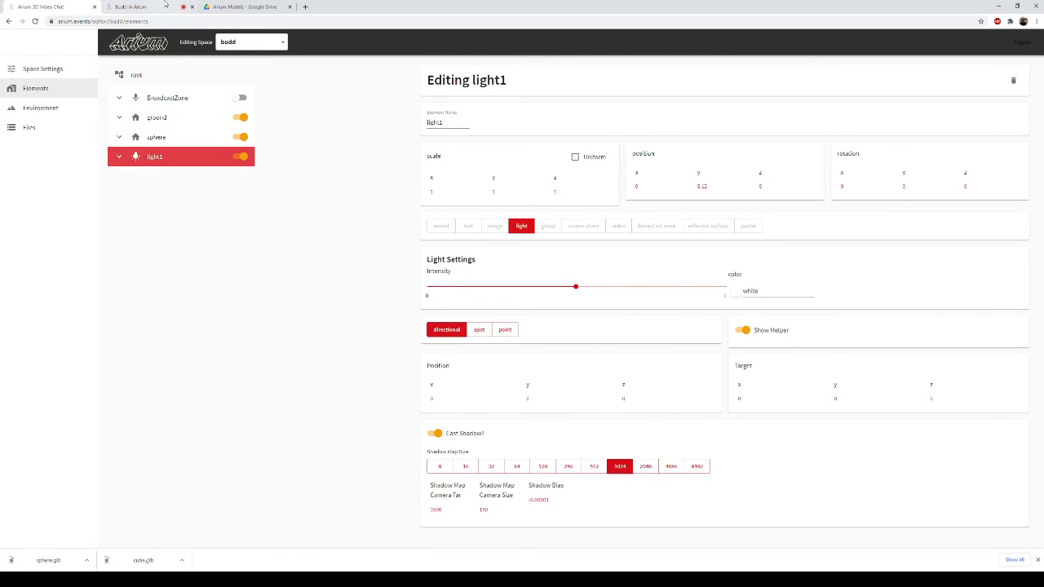
left_click(160, 5)
left_click_drag(568, 261, 550, 288)
key("w")
key("w")
key("s")
- Set light1's type back to spot and examine the edge of its light circle on the ground in the space
left_click(37, 10)
left_click(477, 328)
left_click(139, 7)
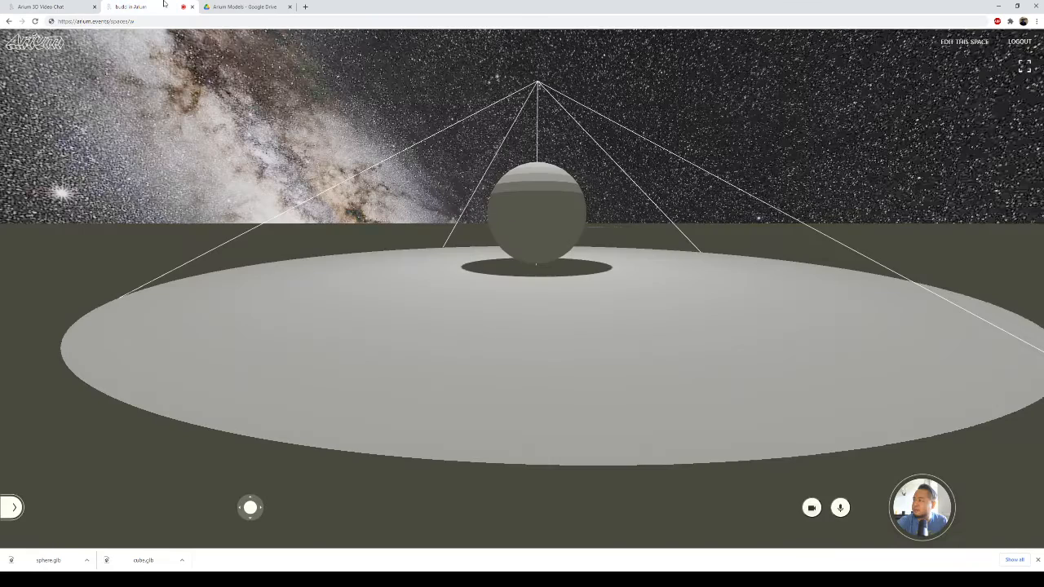
left_click_drag(655, 305, 671, 332)
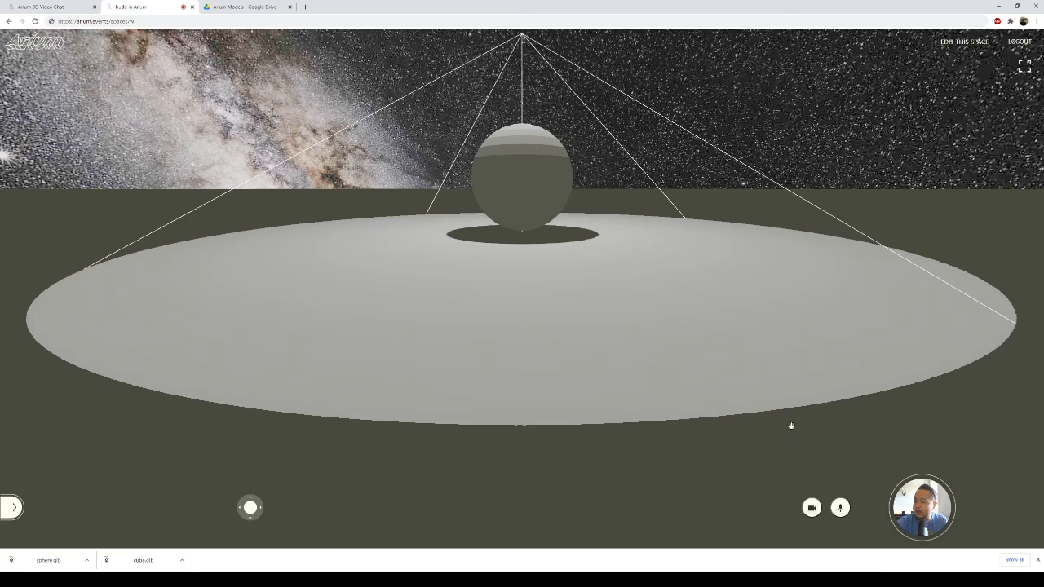
key("d")
key("w")
key("d")
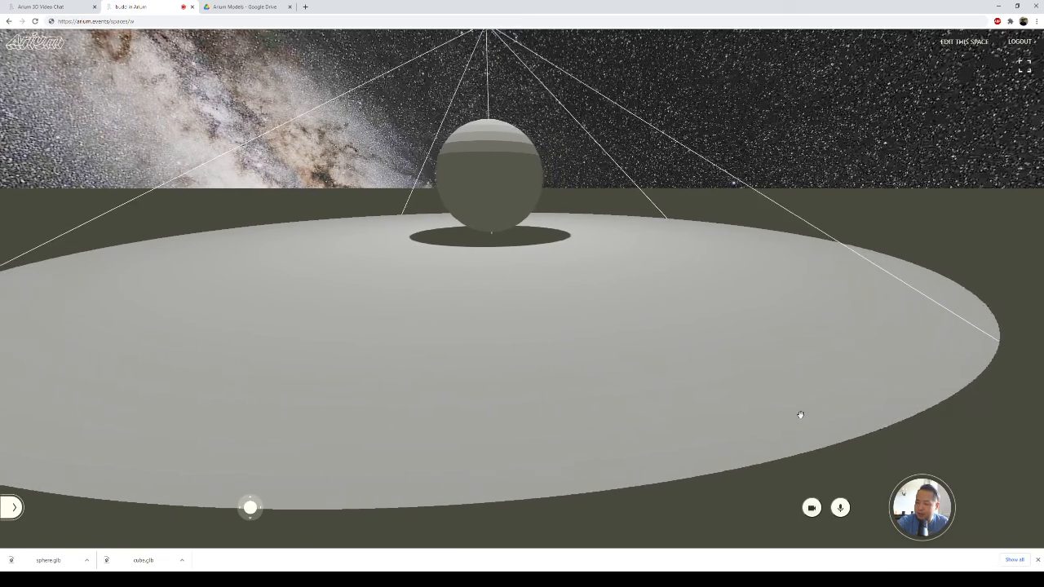
left_click_drag(798, 415, 636, 478)
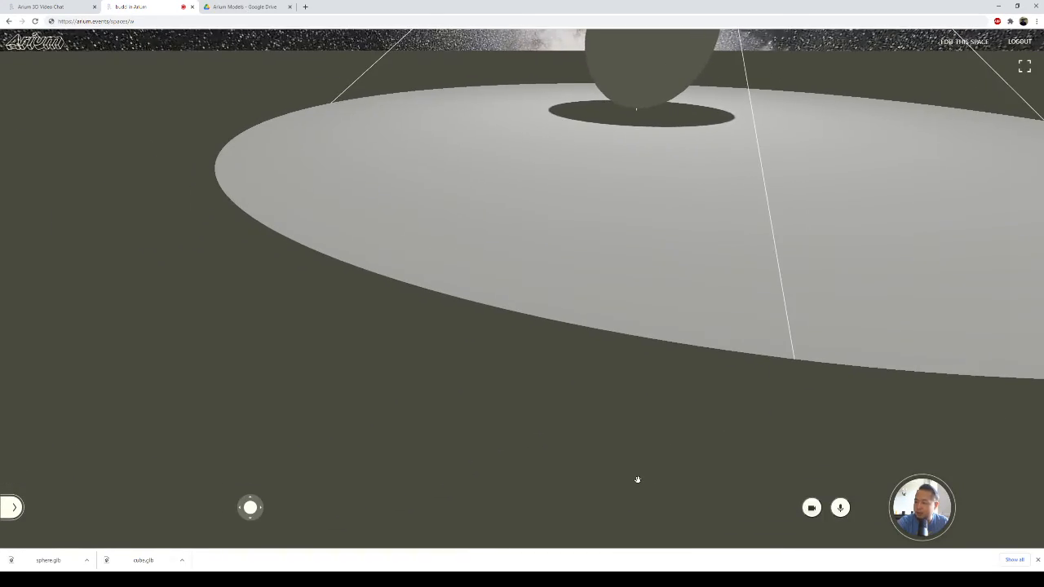
- Raise light1's penumbra to about 0.09 and inspect the edge of the light circle around the sphere in the space
left_click(82, 7)
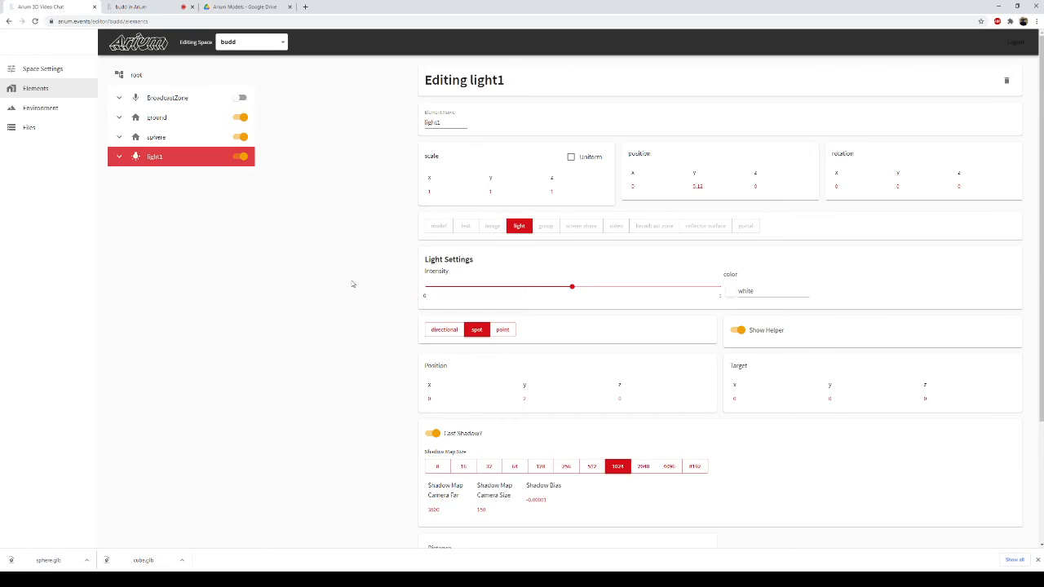
scroll(527, 415, "down", 2)
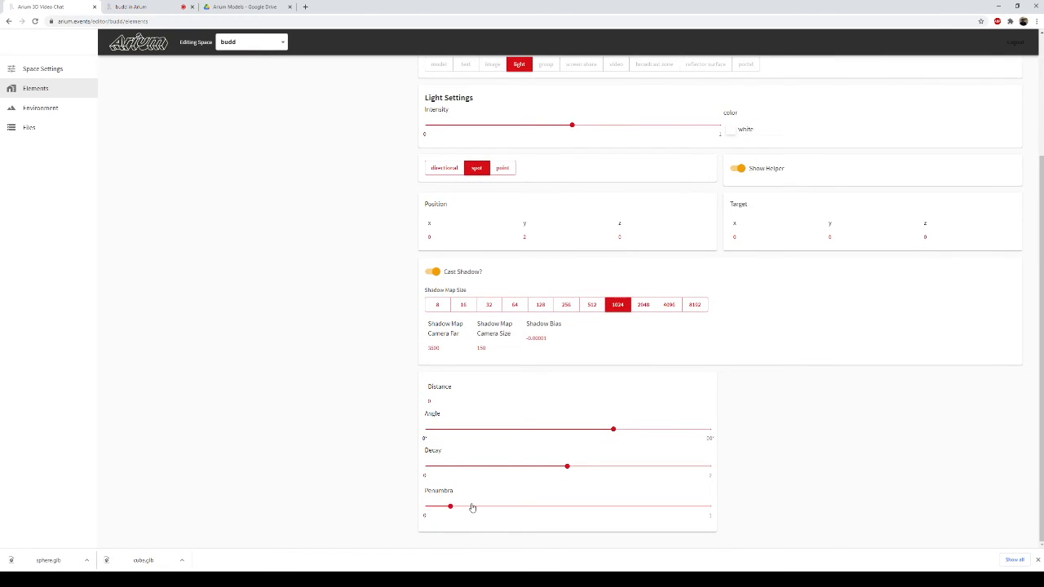
left_click(135, 6)
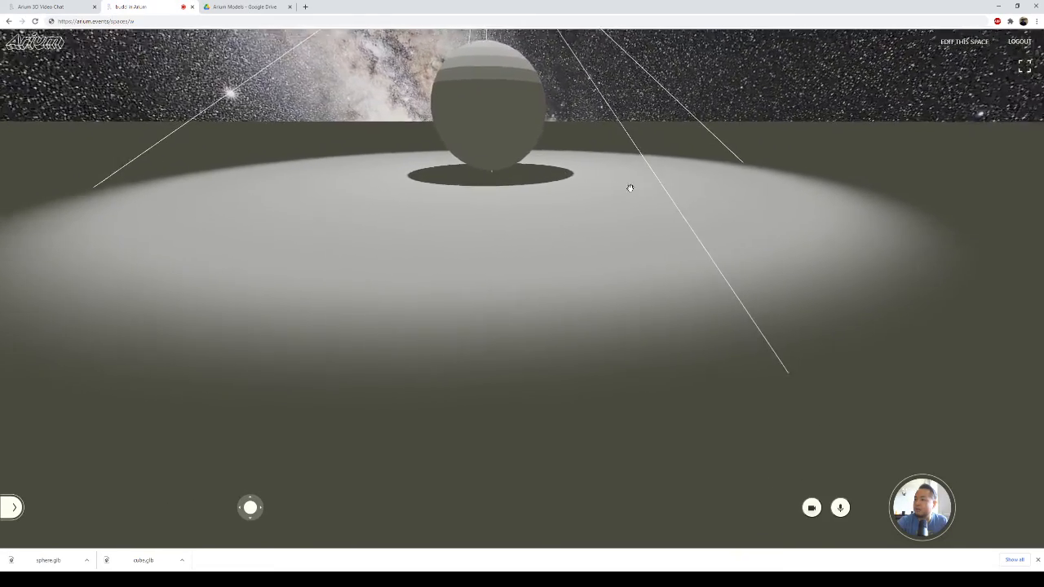
key("w")
left_click_drag(630, 189, 612, 180)
key("s")
left_click_drag(618, 226, 635, 198)
key("s")
left_click_drag(634, 234, 610, 211)
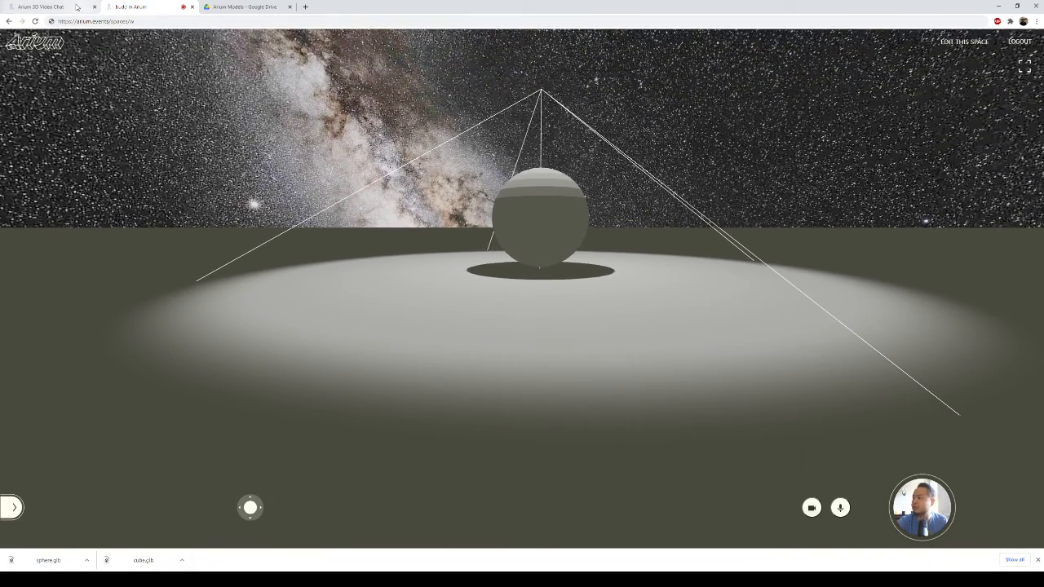
- Change light1's color to blue #081DD8 and check the tinted light in the space
left_click(77, 6)
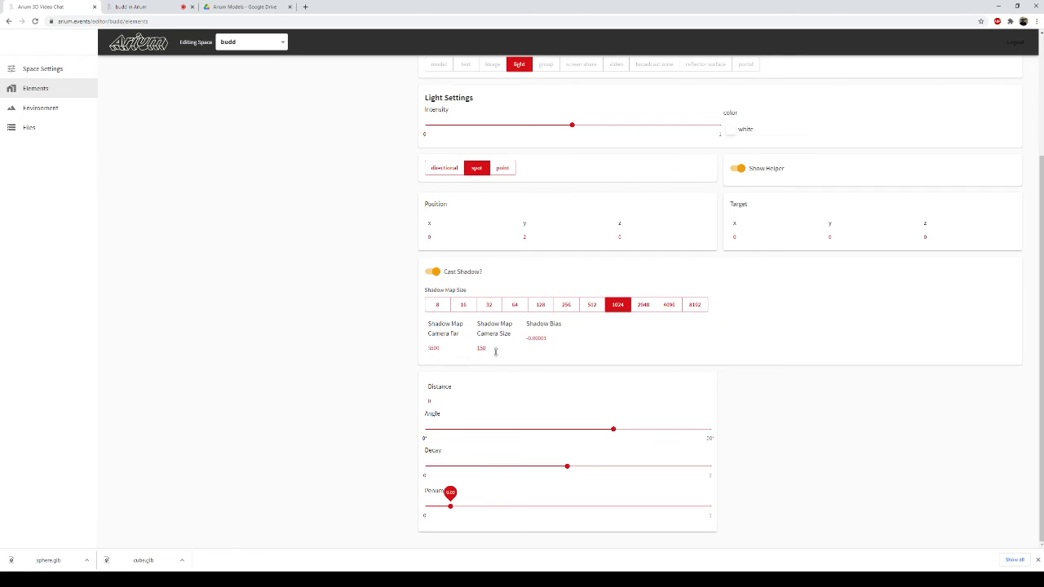
scroll(513, 347, "up", 2)
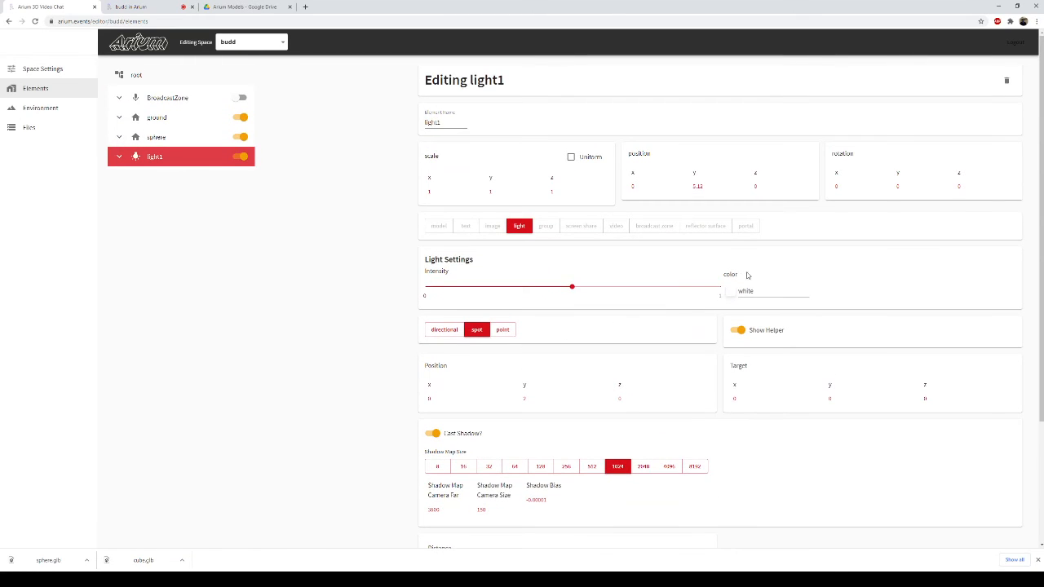
left_click(730, 294)
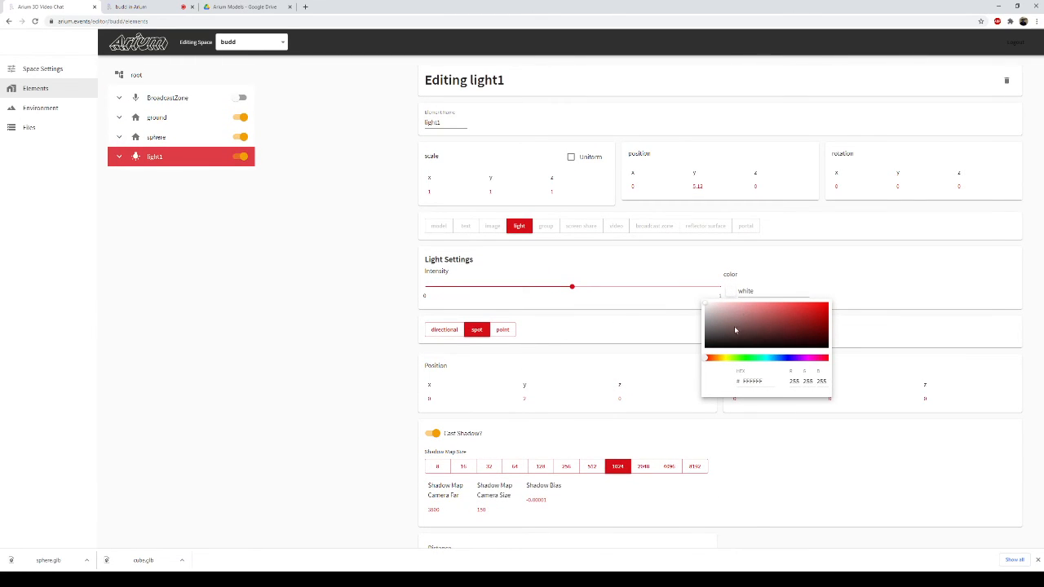
left_click(742, 309)
left_click(726, 359)
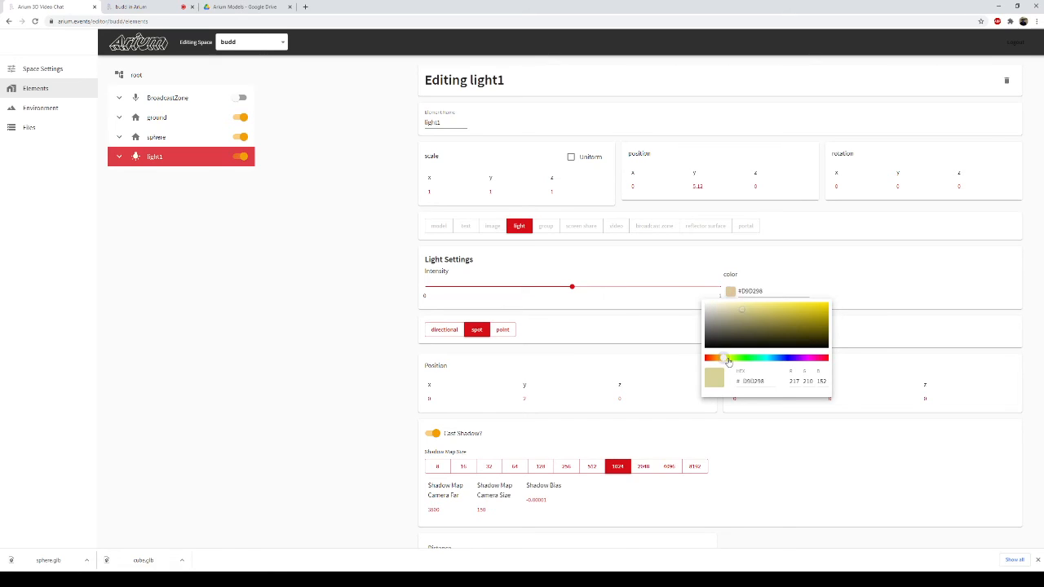
left_click(785, 360)
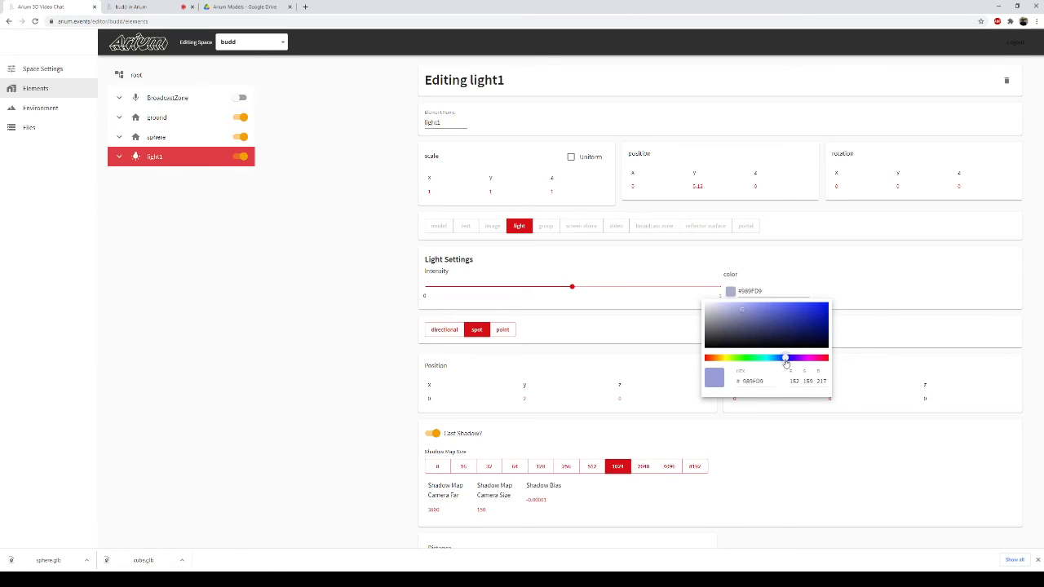
left_click(823, 307)
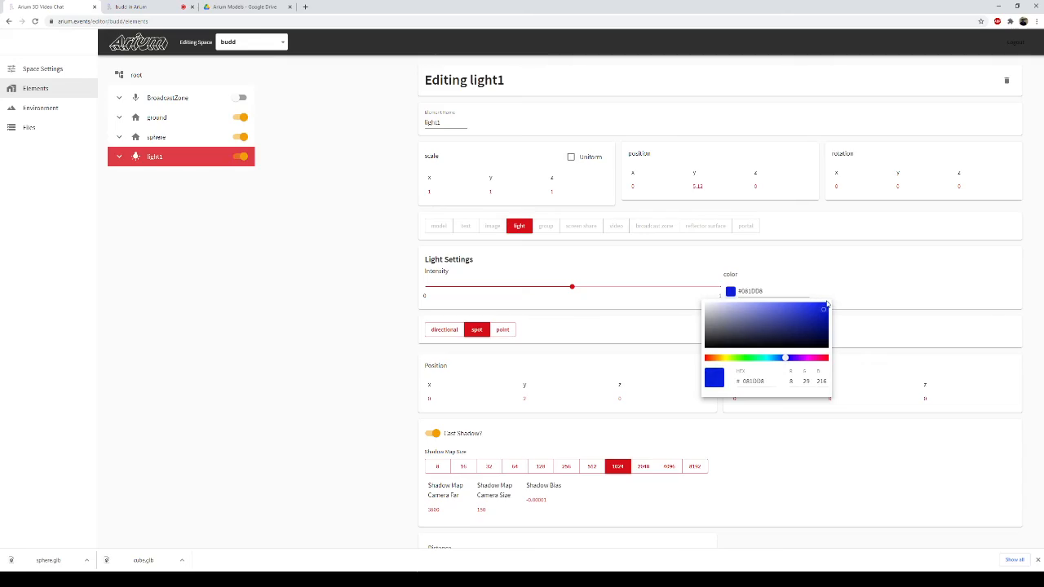
left_click(824, 281)
left_click(130, 6)
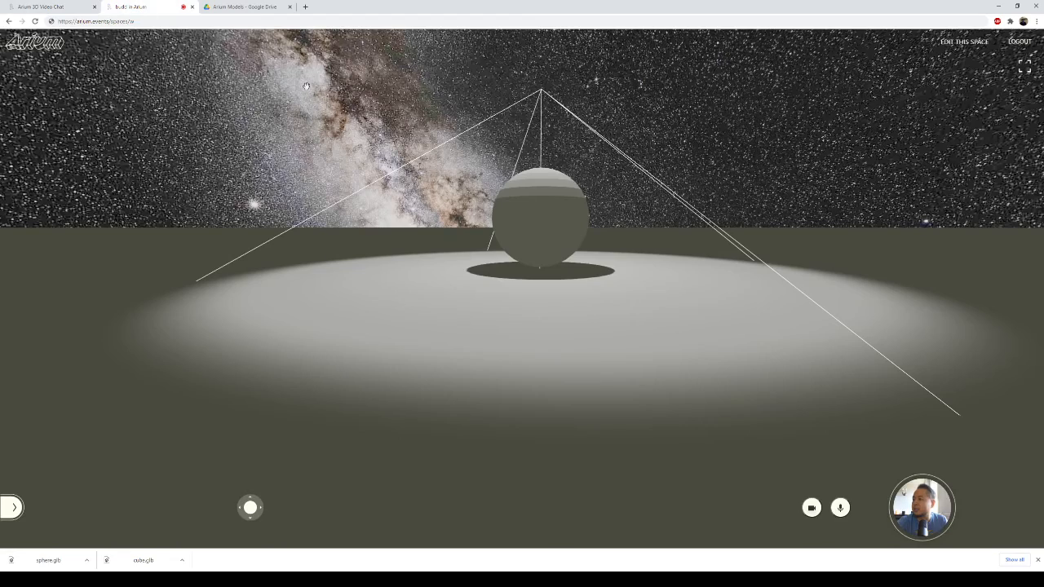
left_click_drag(480, 232, 571, 214)
- Try light1's intensity at its maximum and at about 0.07, checking the lit ground in the space each time
left_click(88, 7)
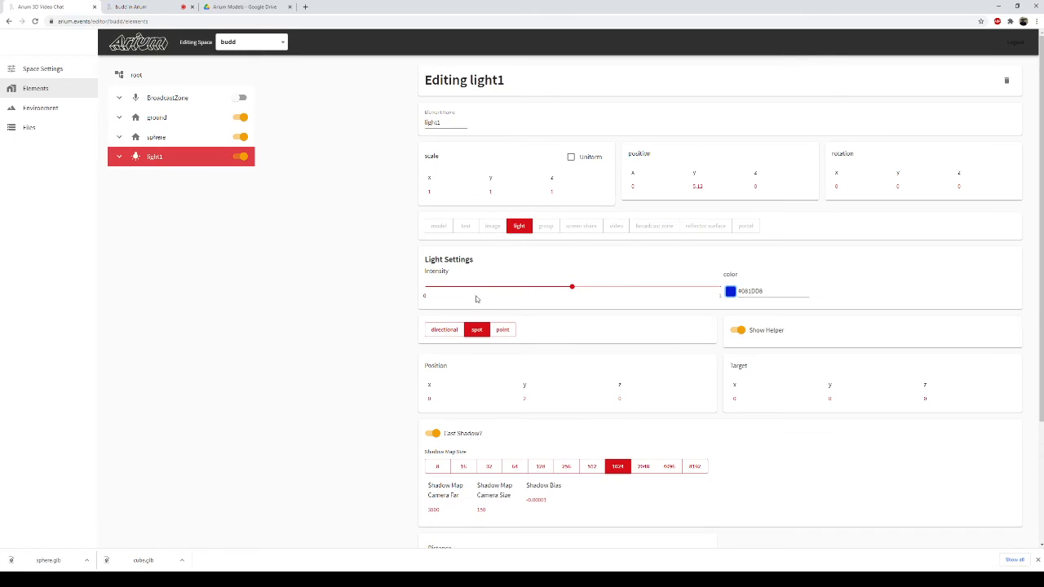
left_click_drag(636, 290, 721, 288)
left_click(135, 6)
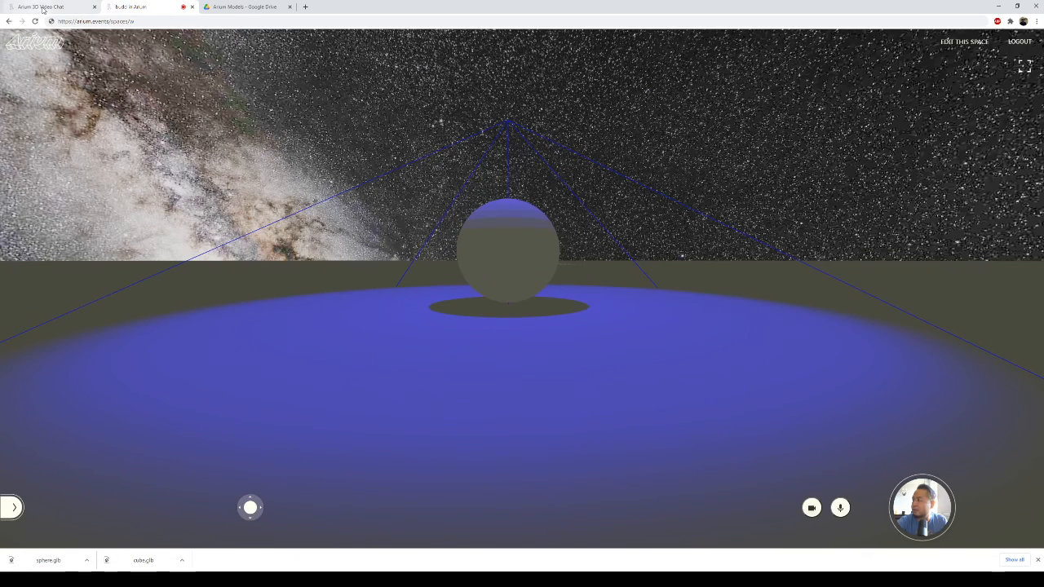
left_click(41, 8)
left_click(446, 288)
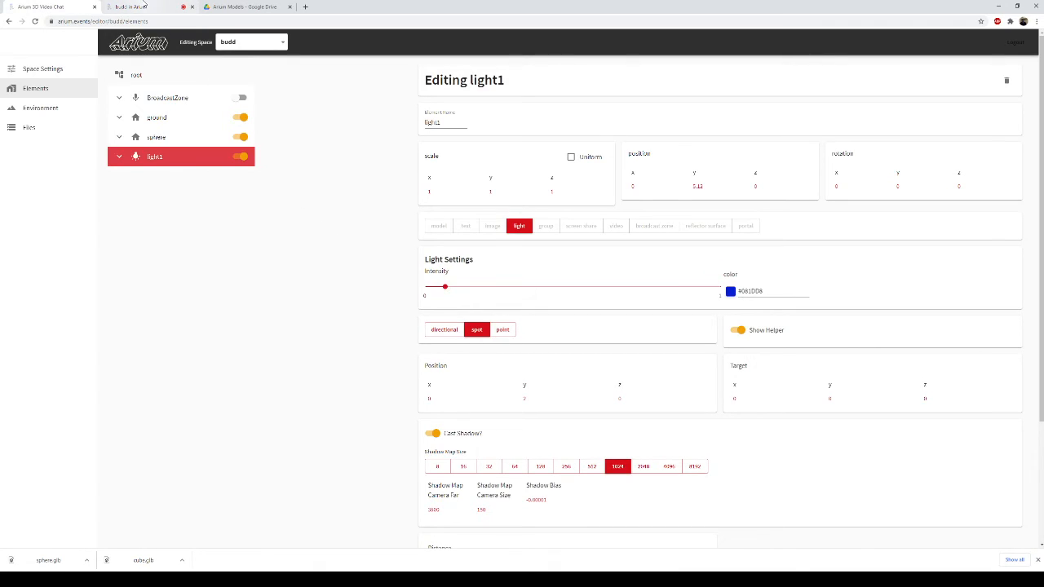
left_click(147, 8)
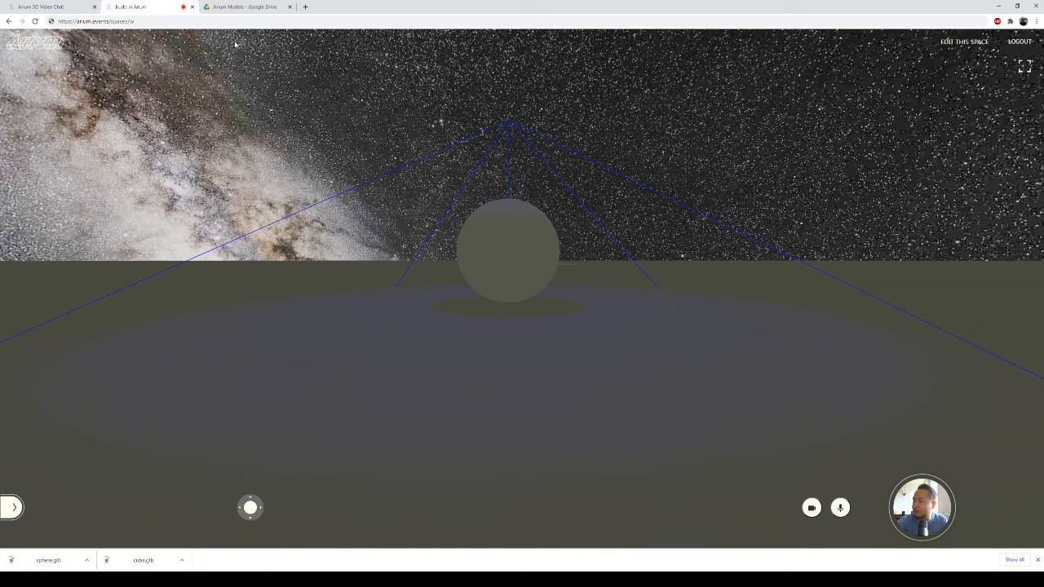
- Hide light1's helper lines and look at the sphere in the space without them
left_click(72, 7)
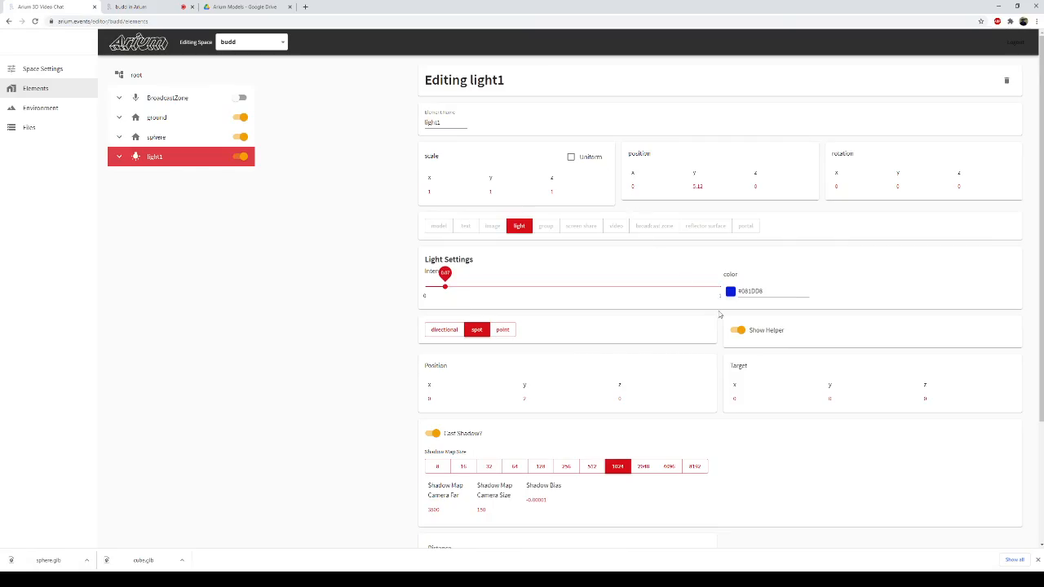
left_click(739, 330)
left_click(139, 7)
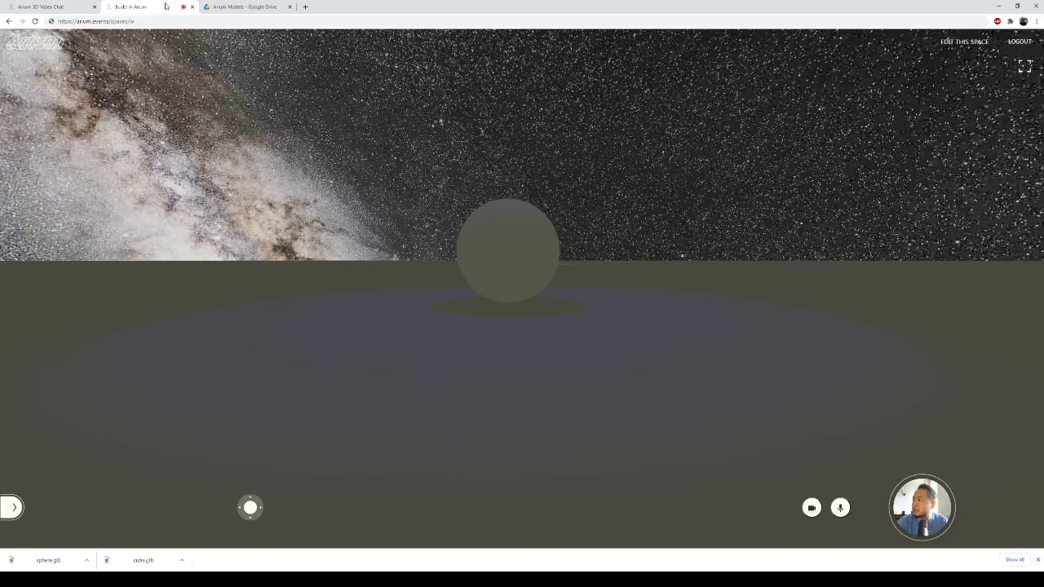
left_click_drag(617, 284, 526, 259)
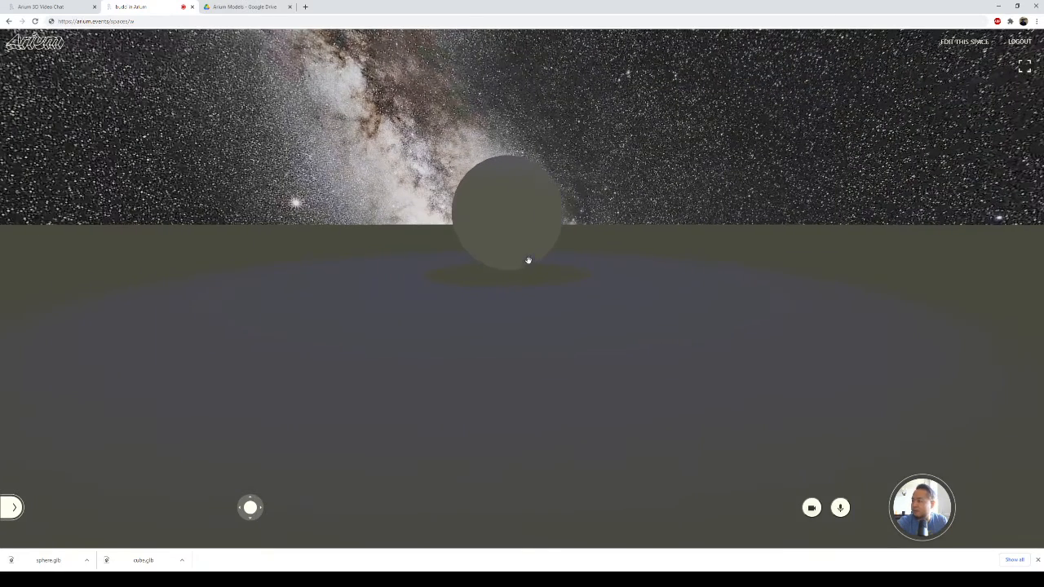
- Raise light1's intensity to about two thirds of its range, set its color to near-white #F4F5F8, and view the space
left_click(76, 5)
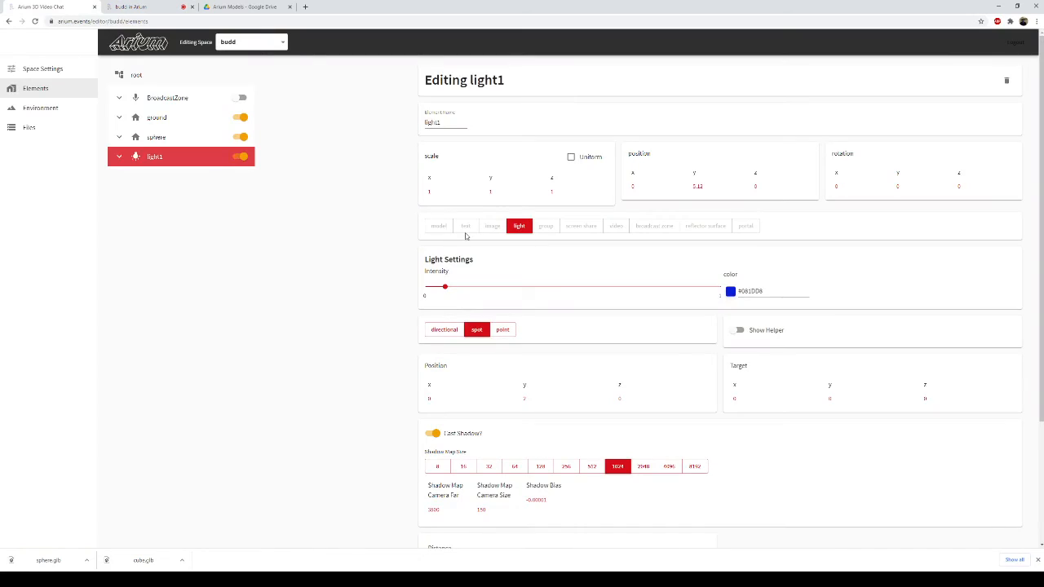
left_click(624, 288)
left_click(730, 291)
left_click(716, 308)
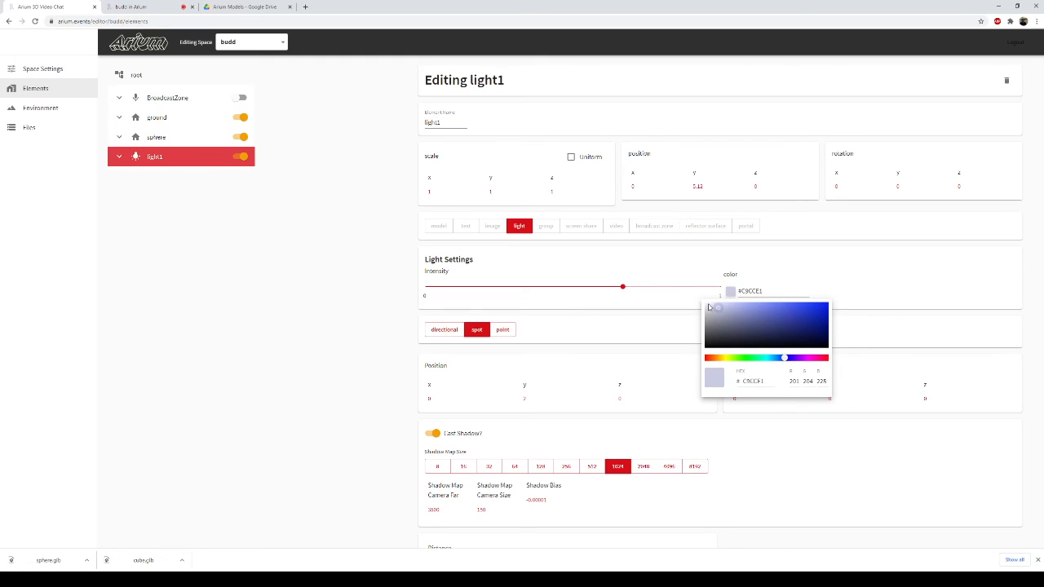
left_click(708, 307)
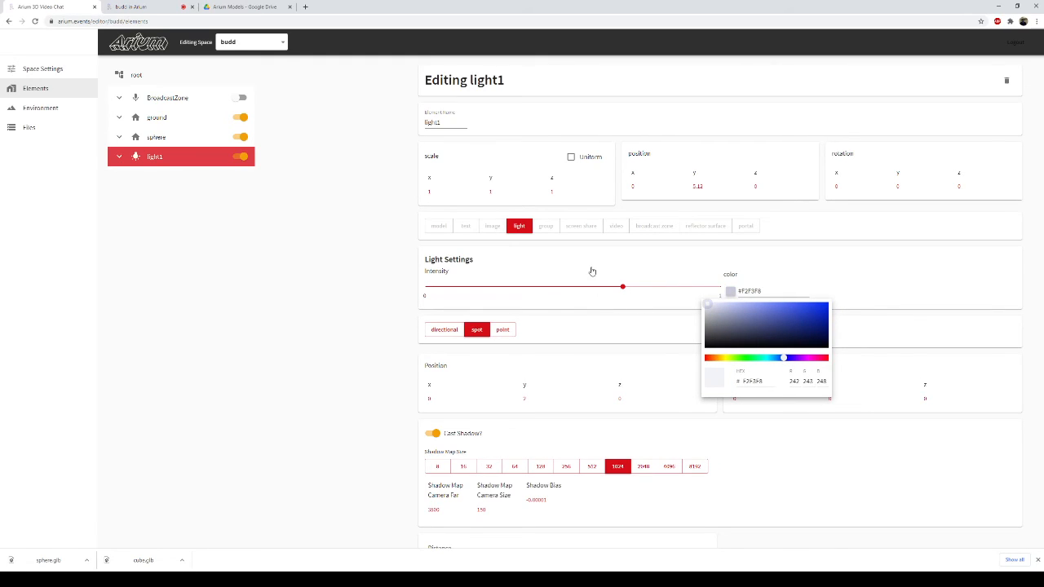
left_click(135, 7)
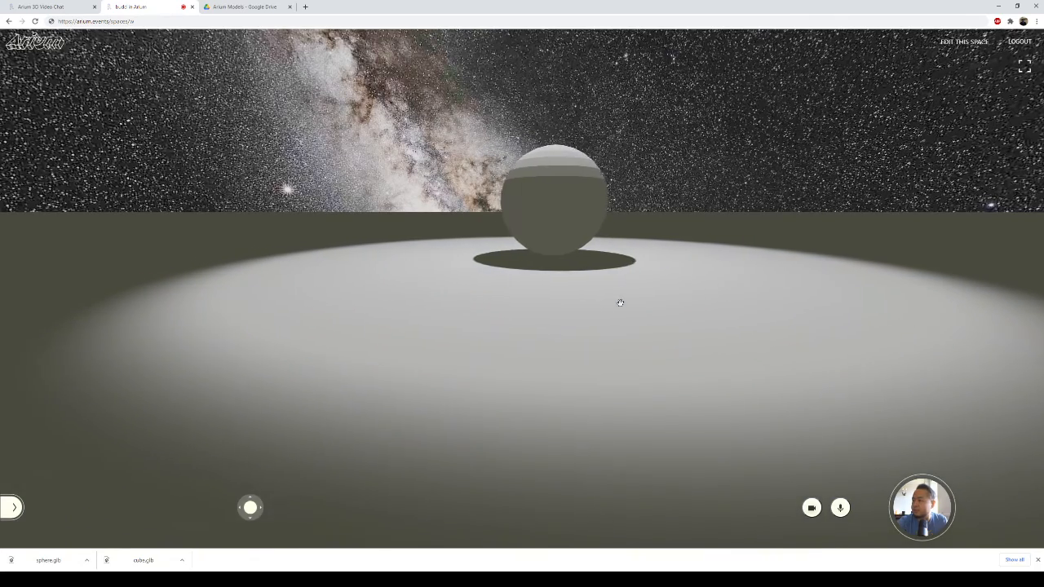
mouse_move(620, 302)
left_mouse_down()
mouse_move(669, 305)
mouse_move(626, 296)
left_mouse_up()
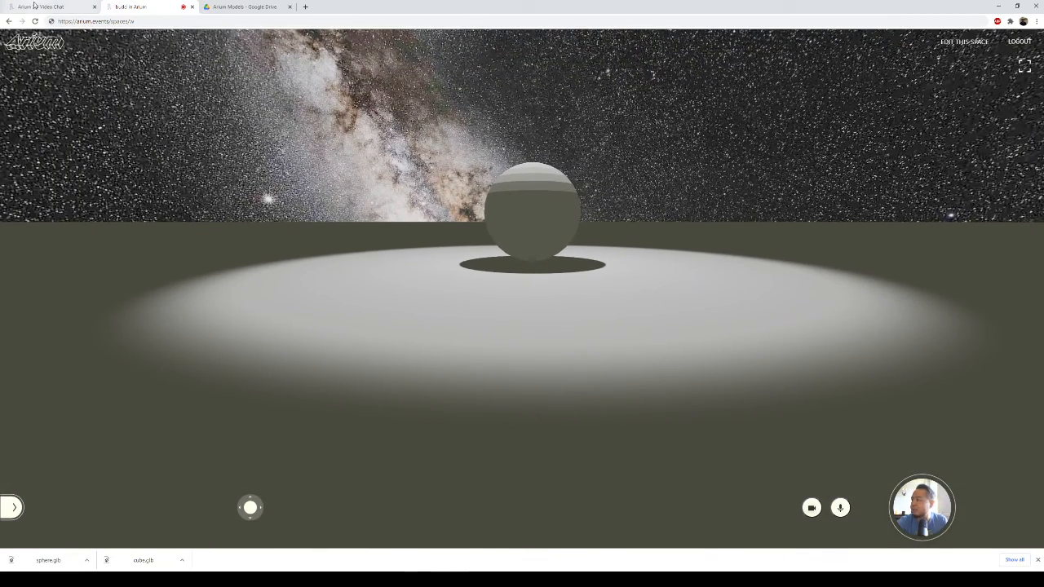
- Change light1's type to point and look at its lighting on the sphere and ground in the space
left_click(33, 5)
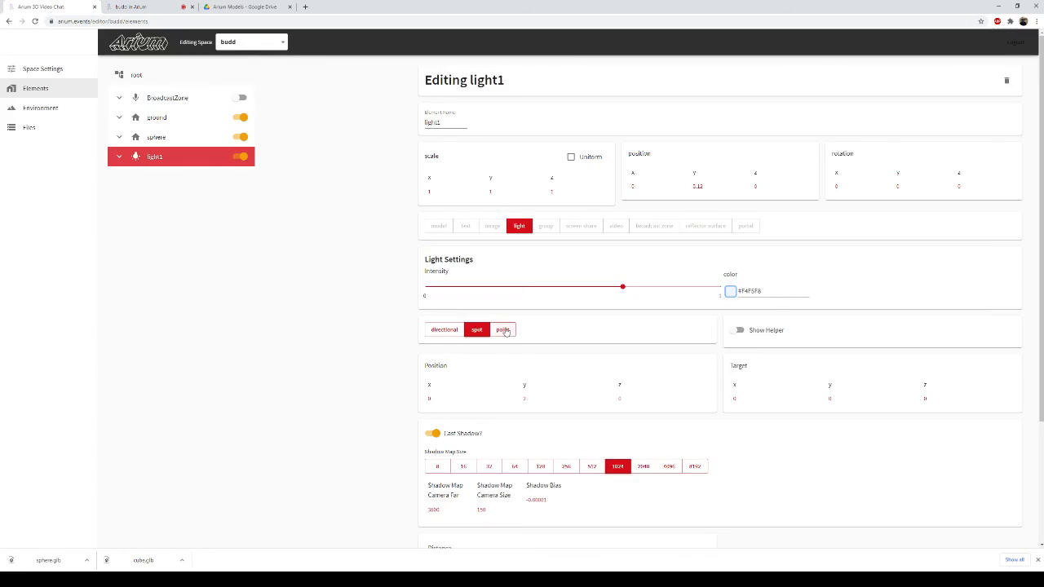
left_click(503, 329)
left_click(135, 7)
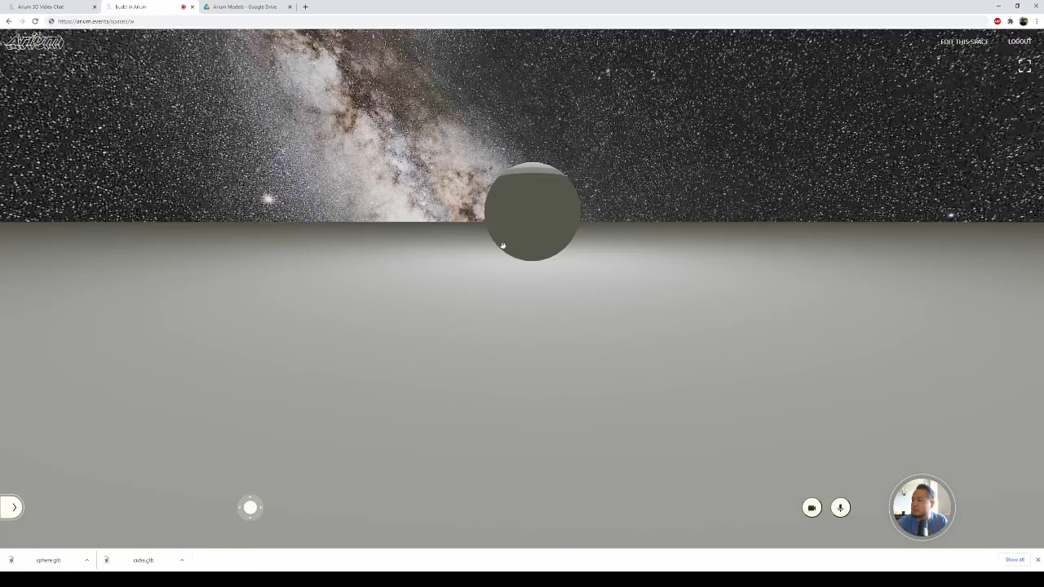
left_click_drag(502, 246, 323, 72)
- Turn on the helper display for the point light light1
left_click(36, 7)
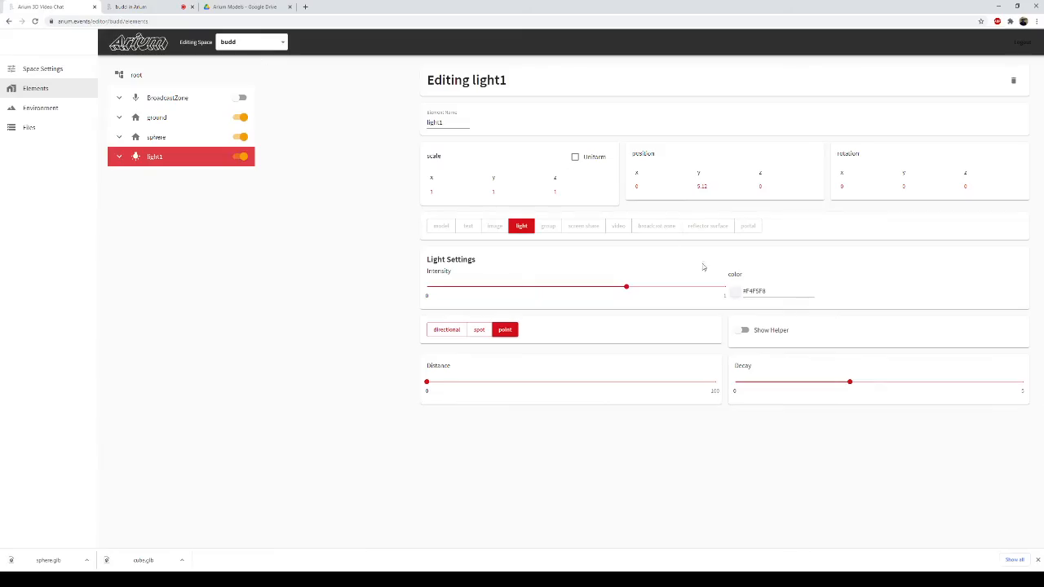
left_click(744, 330)
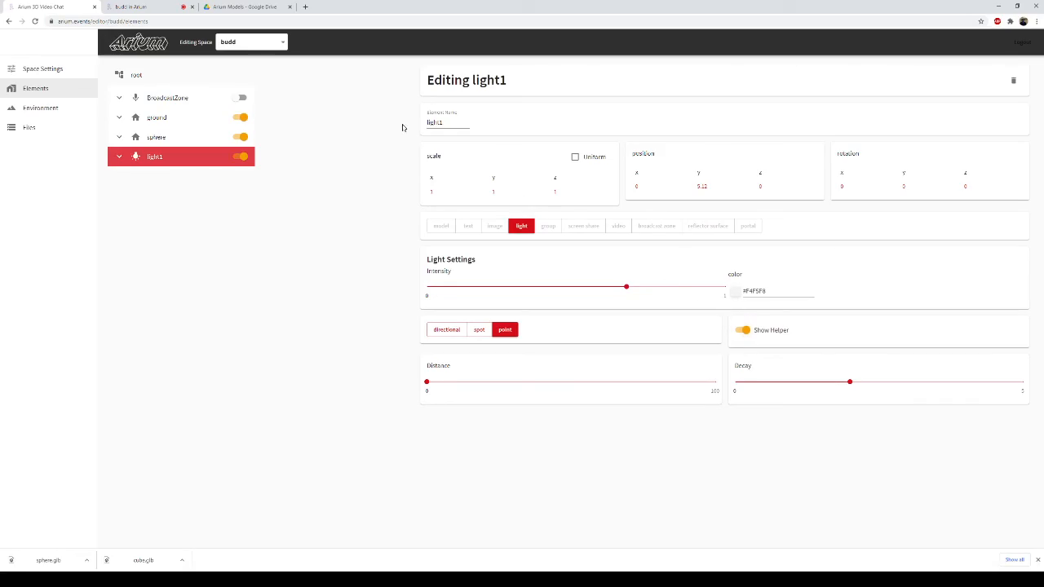
- Look around the sphere in the space to examine the point light's helper marker and its lighting on the ground
left_click(142, 6)
left_click_drag(488, 285, 498, 341)
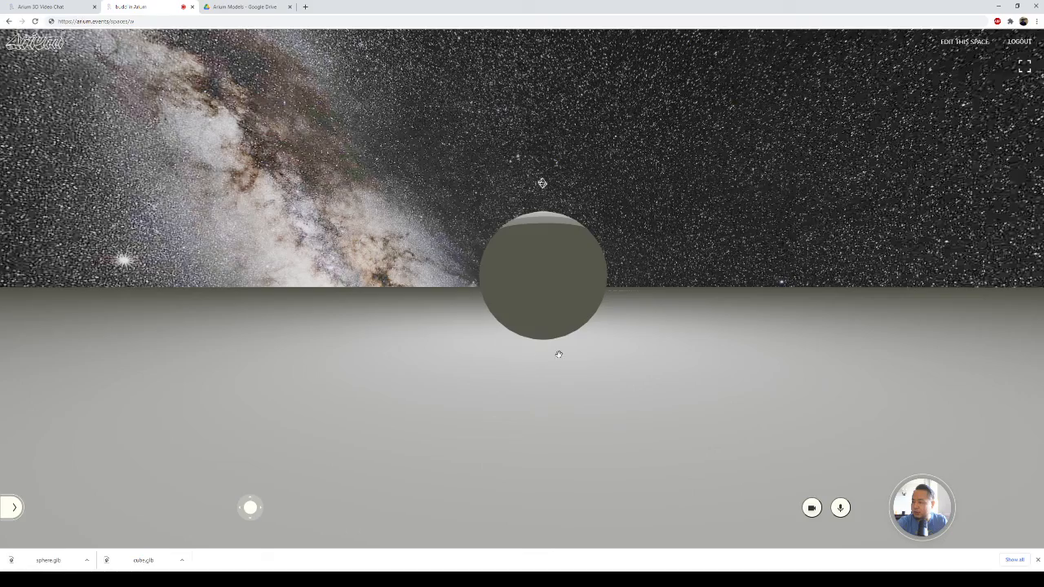
left_click_drag(629, 356, 557, 352)
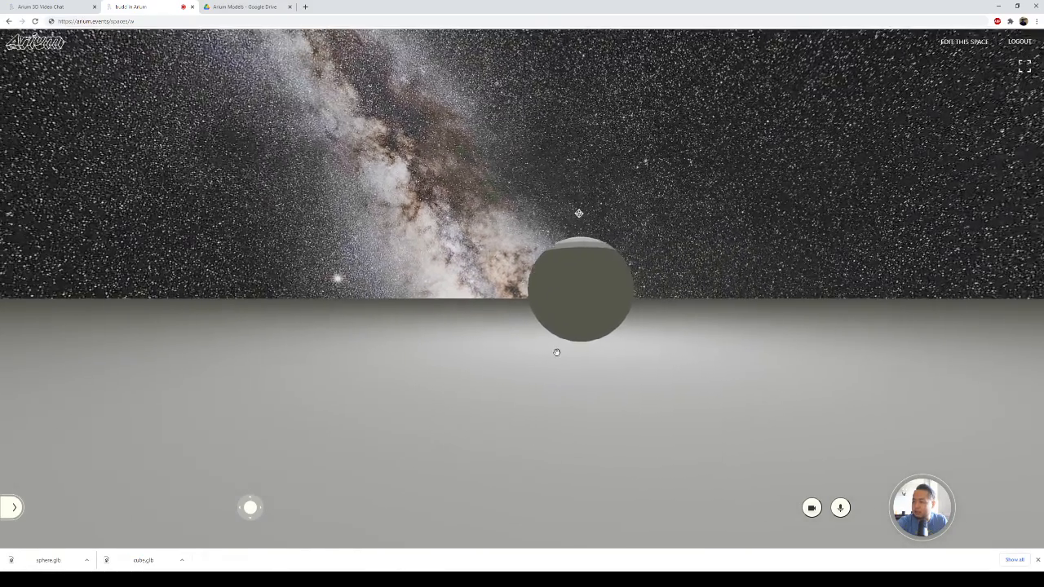
left_click_drag(626, 337, 651, 358)
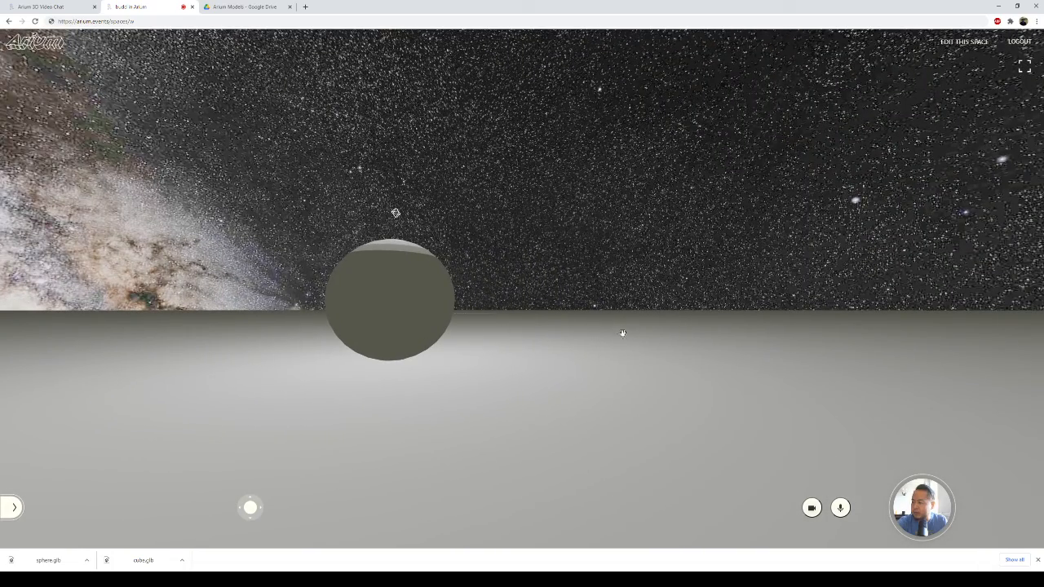
left_click_drag(599, 344, 669, 354)
key("s")
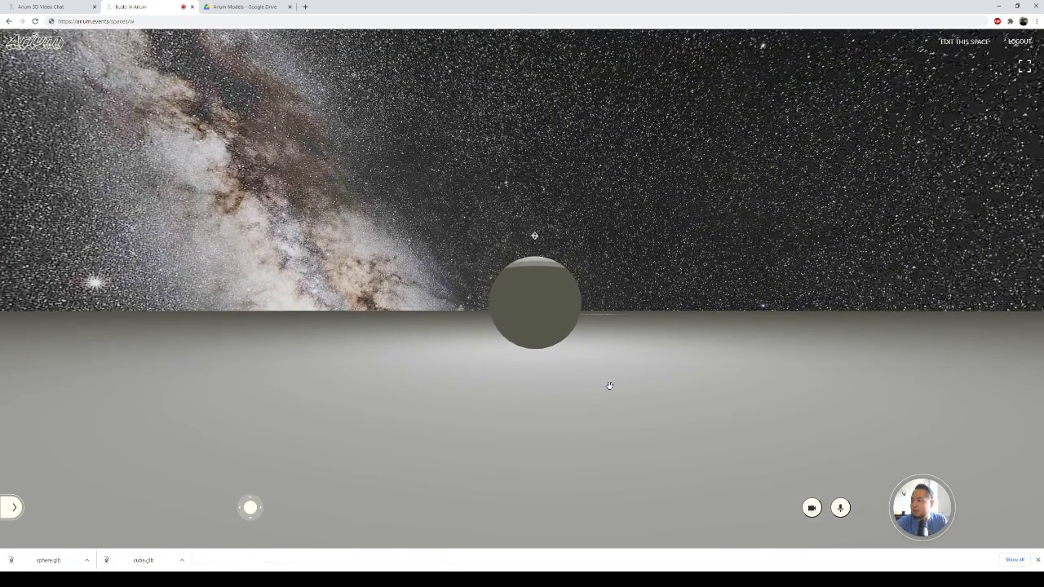
left_click_drag(610, 386, 619, 414)
- Raise light1's decay to about 4.77 and check the lighting in the space
left_click(41, 7)
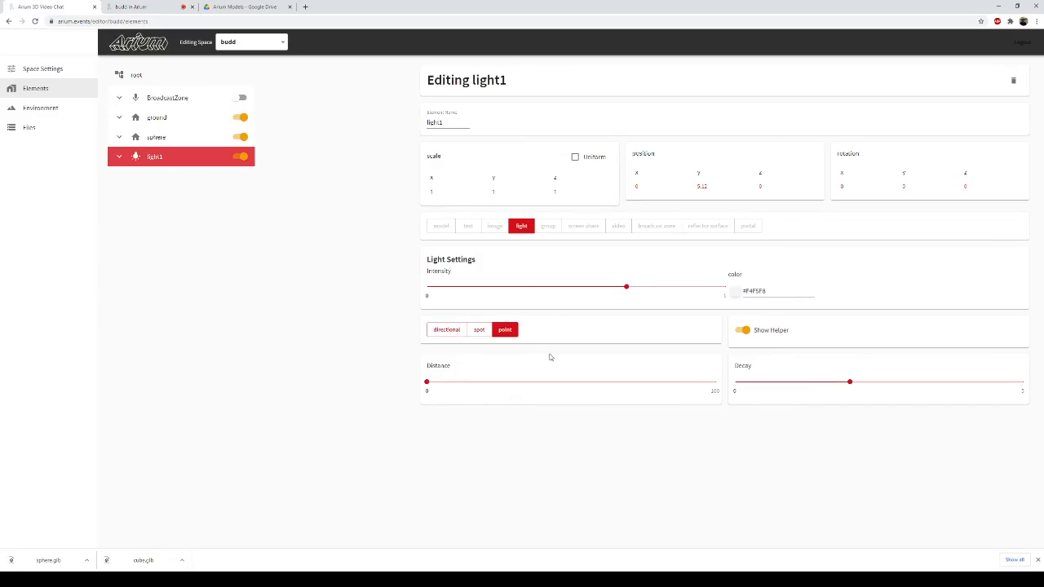
mouse_move(849, 386)
left_click_drag(849, 385, 1011, 382)
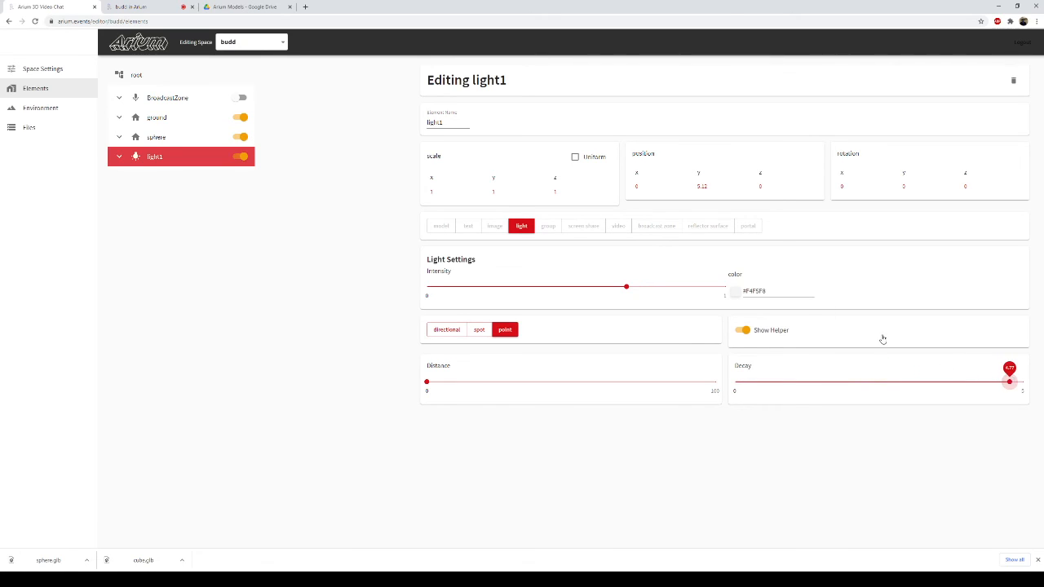
left_click(128, 5)
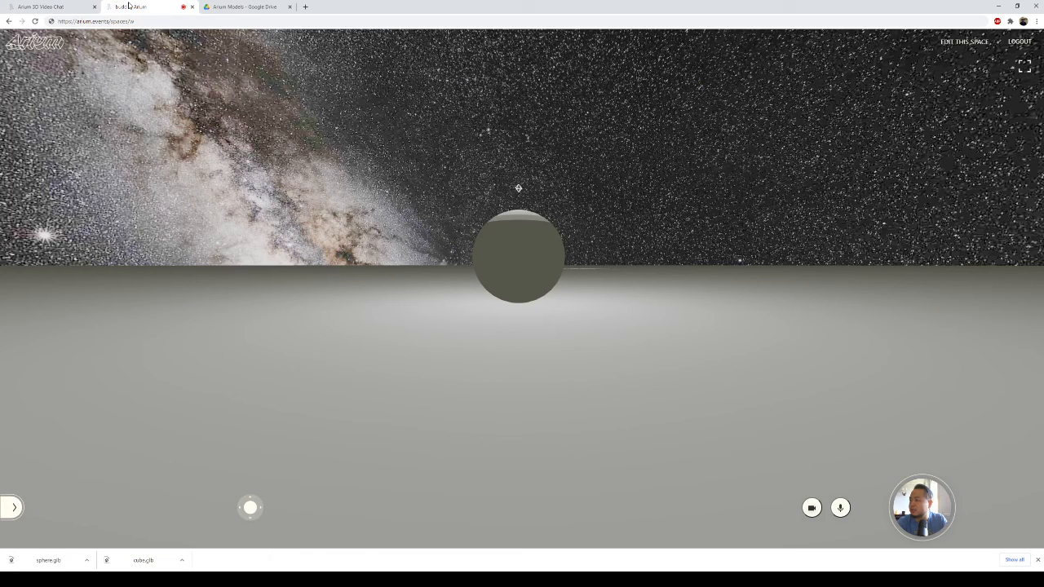
- Set light1's distance to about 78 and check the falloff on the ground in the space
left_click(49, 7)
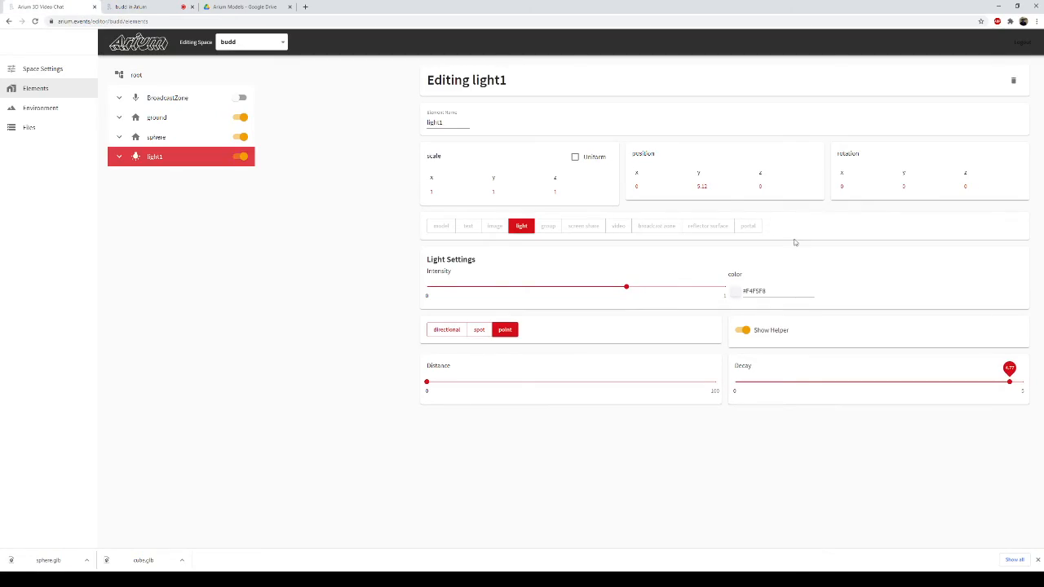
left_click(653, 382)
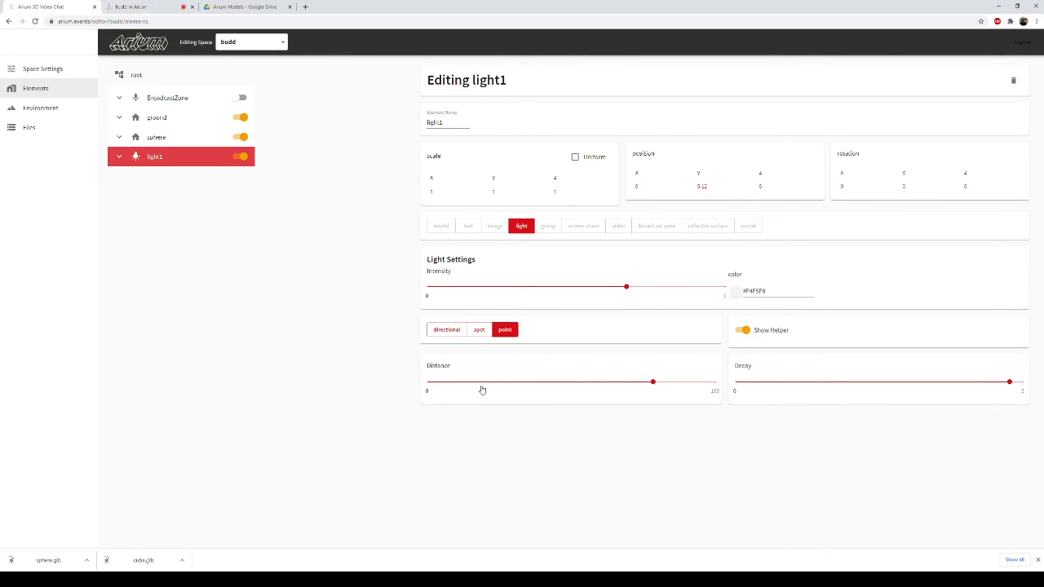
left_click(131, 7)
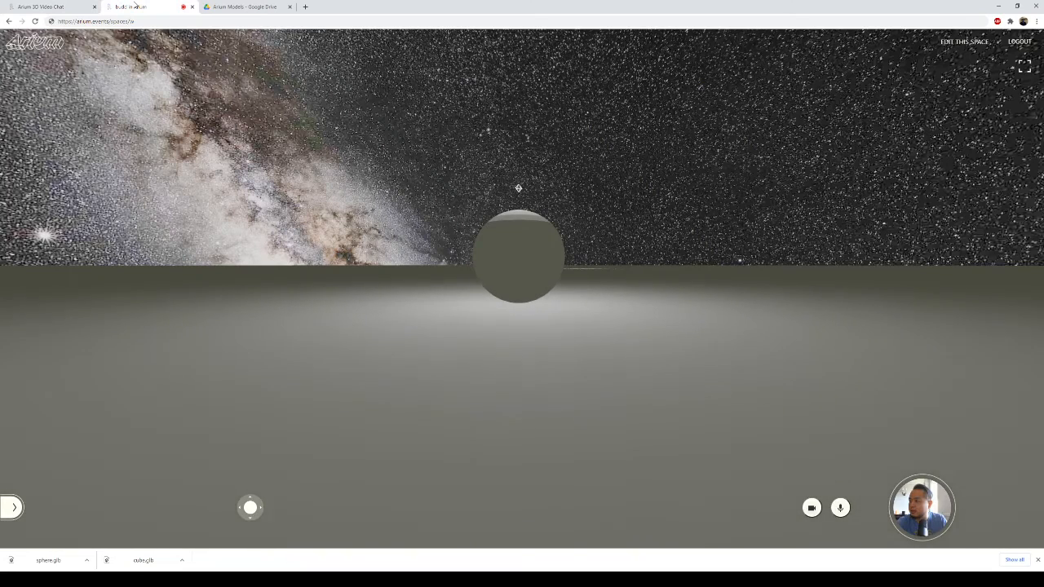
- Raise light1's distance to its maximum of 100 and examine the helper wireframe around the sphere in the space
left_click(69, 6)
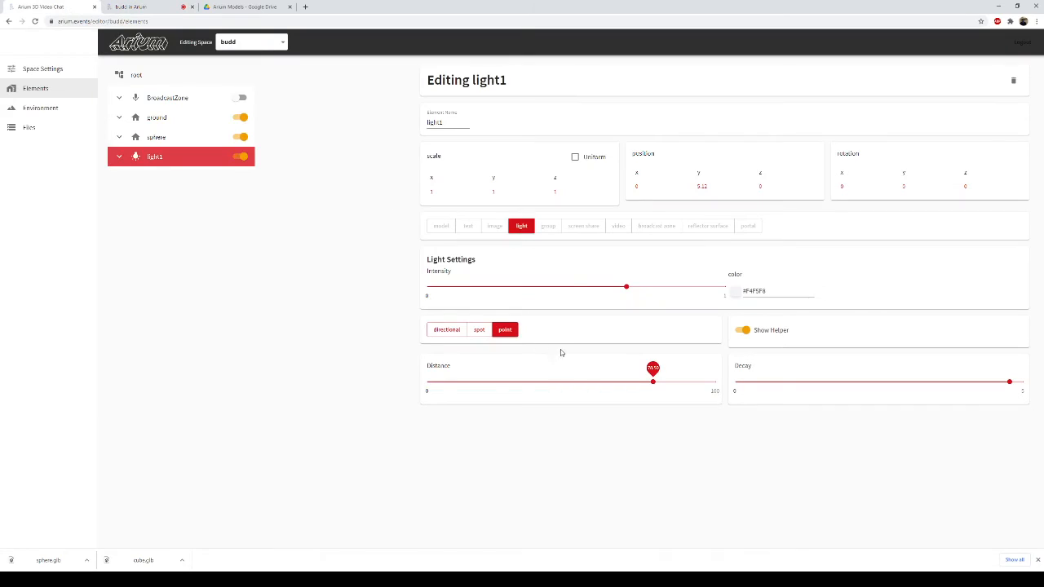
left_click_drag(668, 380, 719, 382)
left_click(129, 7)
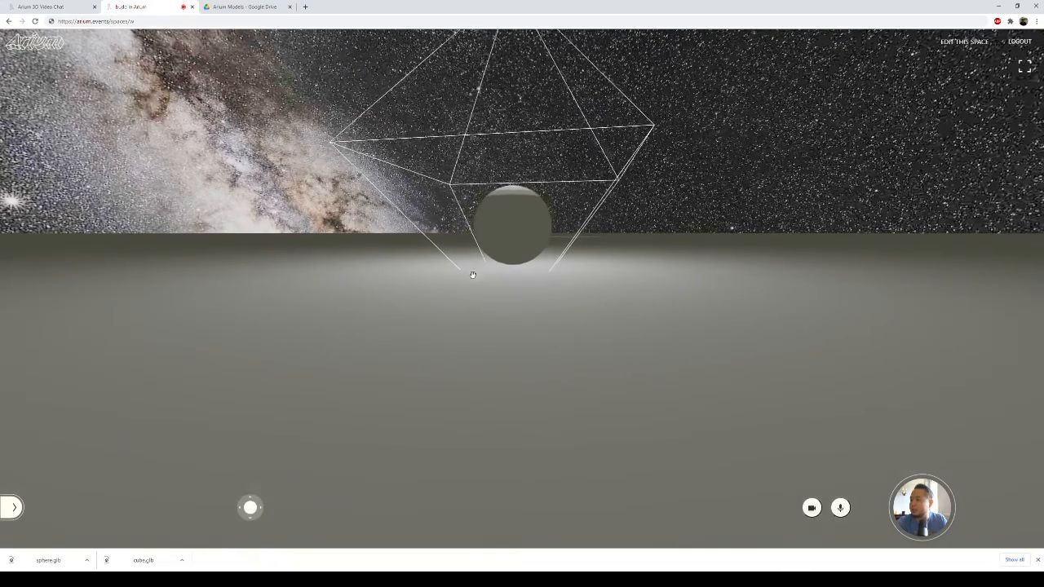
key("w")
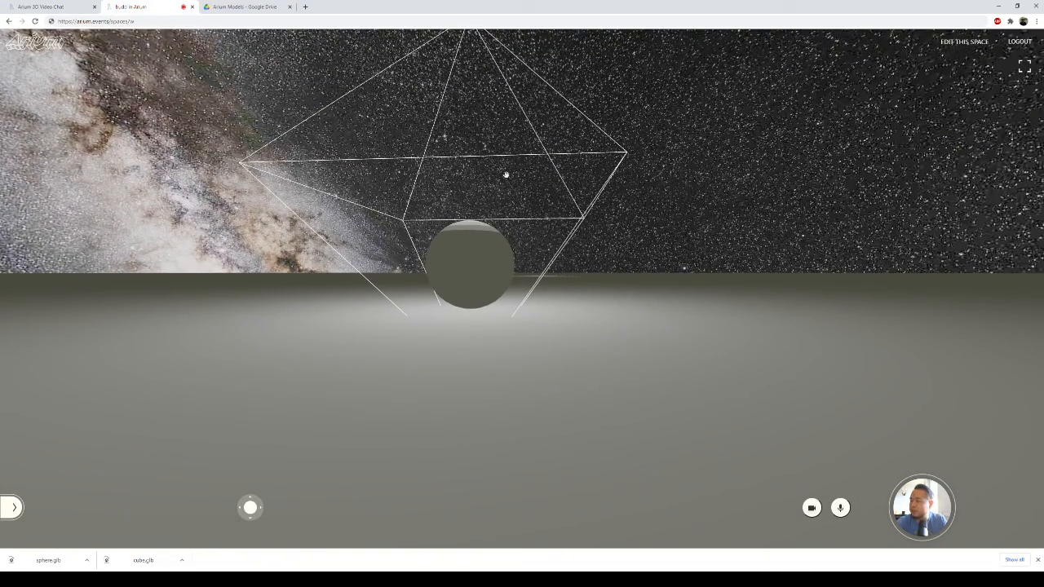
mouse_move(525, 281)
left_mouse_down()
mouse_move(481, 307)
mouse_move(417, 307)
mouse_move(547, 282)
mouse_move(699, 282)
mouse_move(514, 295)
mouse_move(539, 284)
left_mouse_up()
key("s")
key("w")
- Return light1's distance to 0 and view the sphere and ground in the space
left_click(75, 6)
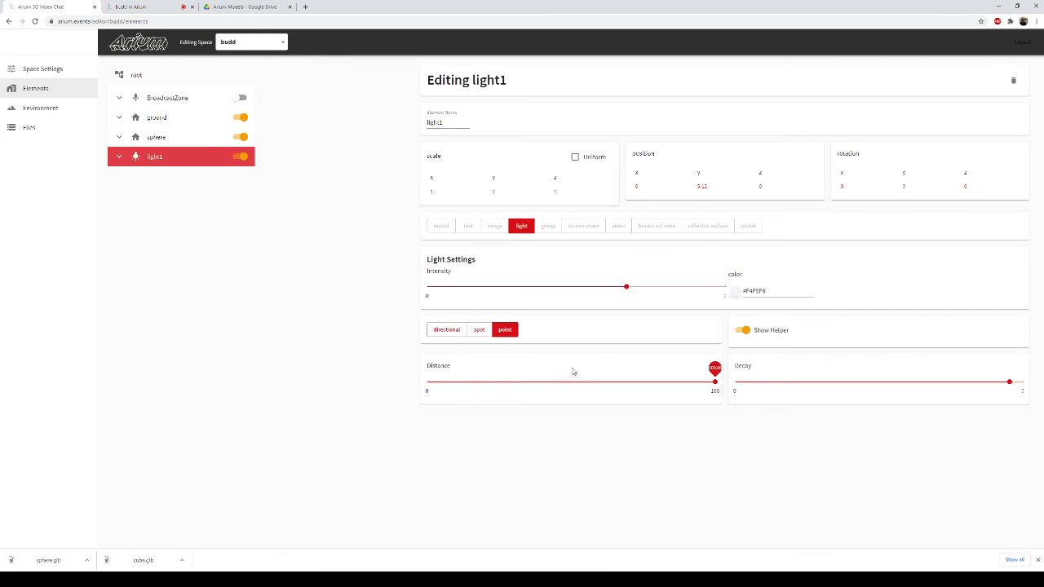
left_click_drag(693, 388, 426, 394)
left_click(150, 6)
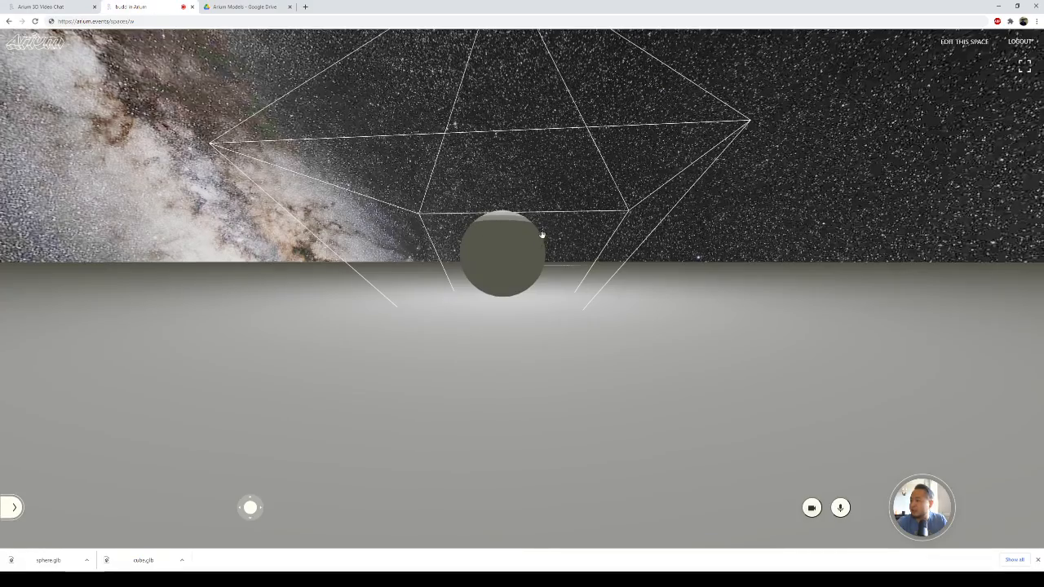
left_click_drag(542, 235, 586, 235)
key("a")
- Lower light1's decay to 0 and look at the lighting around the sphere from several viewpoints in the space
left_click(56, 10)
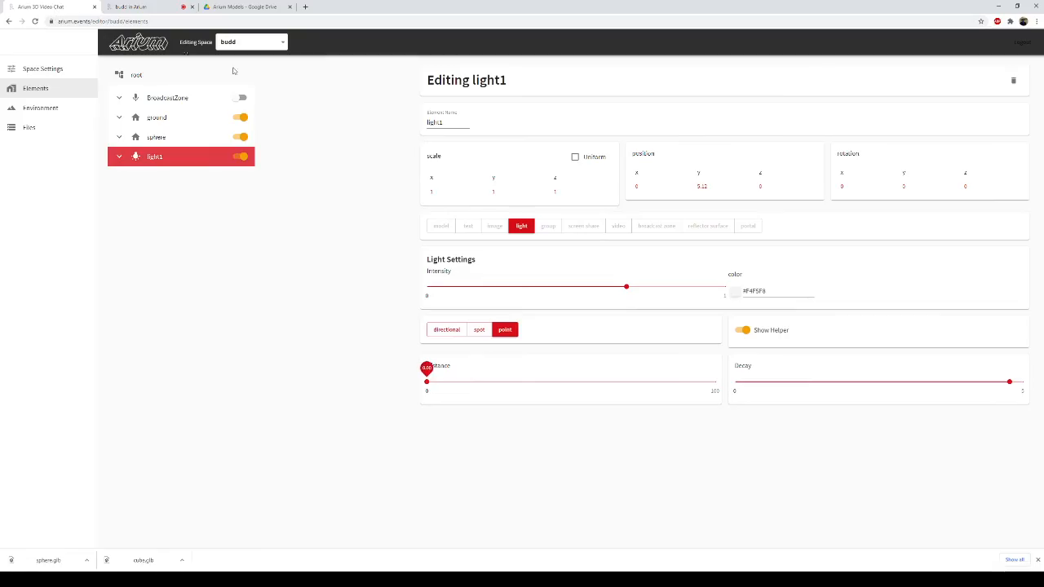
left_click_drag(809, 389, 710, 394)
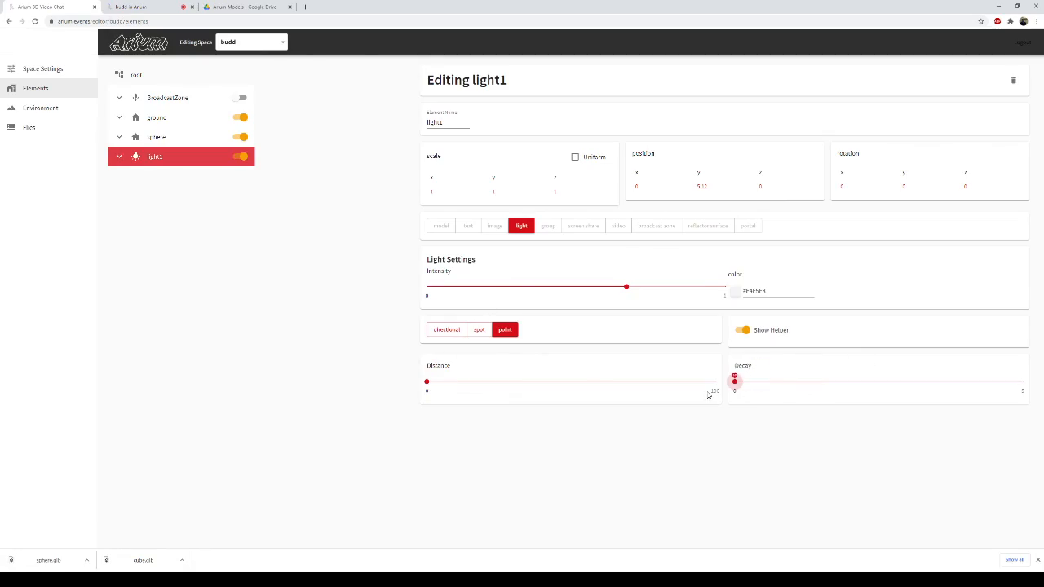
left_click(128, 7)
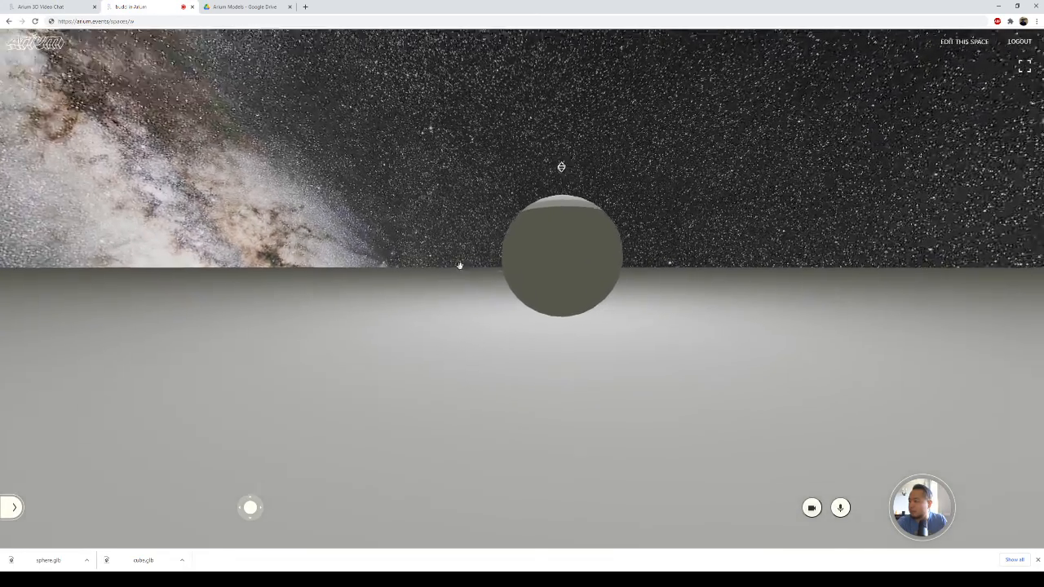
mouse_move(460, 266)
left_mouse_down()
mouse_move(764, 241)
mouse_move(492, 310)
mouse_move(468, 283)
mouse_move(373, 285)
mouse_move(559, 275)
mouse_move(461, 282)
left_mouse_up()
key("w")
key("s")
left_click_drag(430, 320, 506, 285)
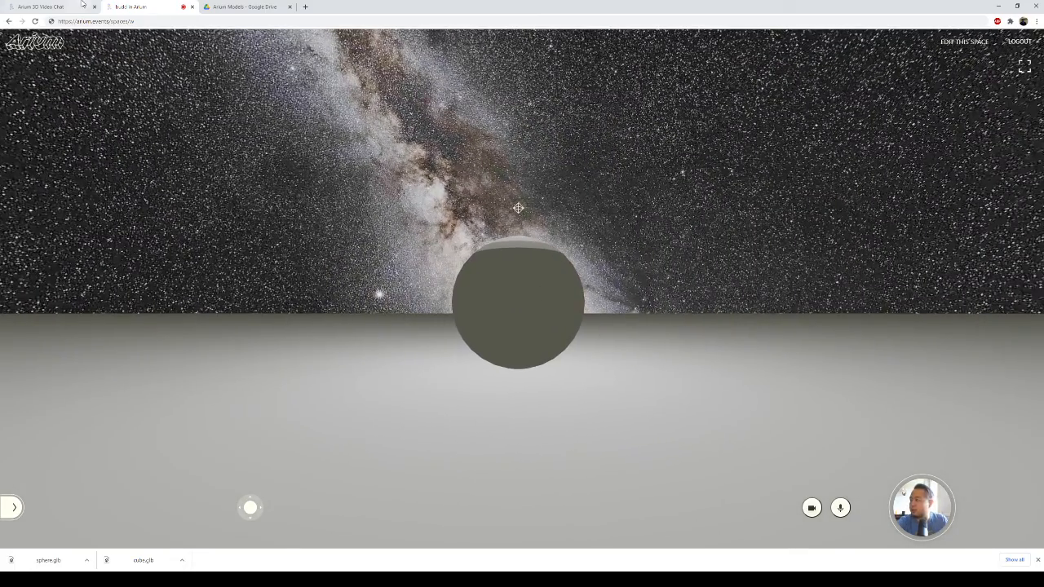
left_click(80, 6)
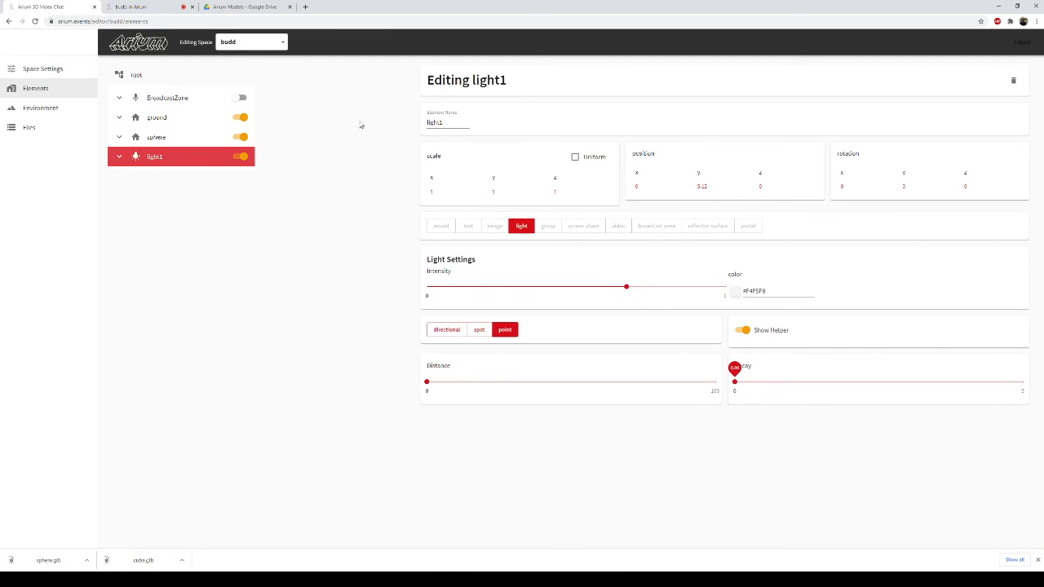
left_click(137, 6)
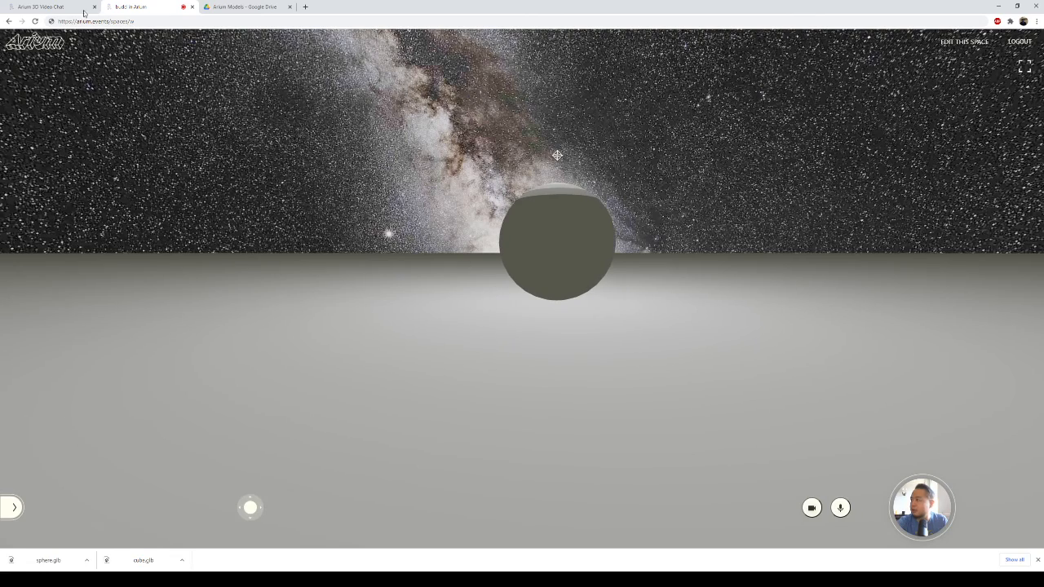
- Start a new element named light2 under root, making it a light of type spot
left_click(83, 10)
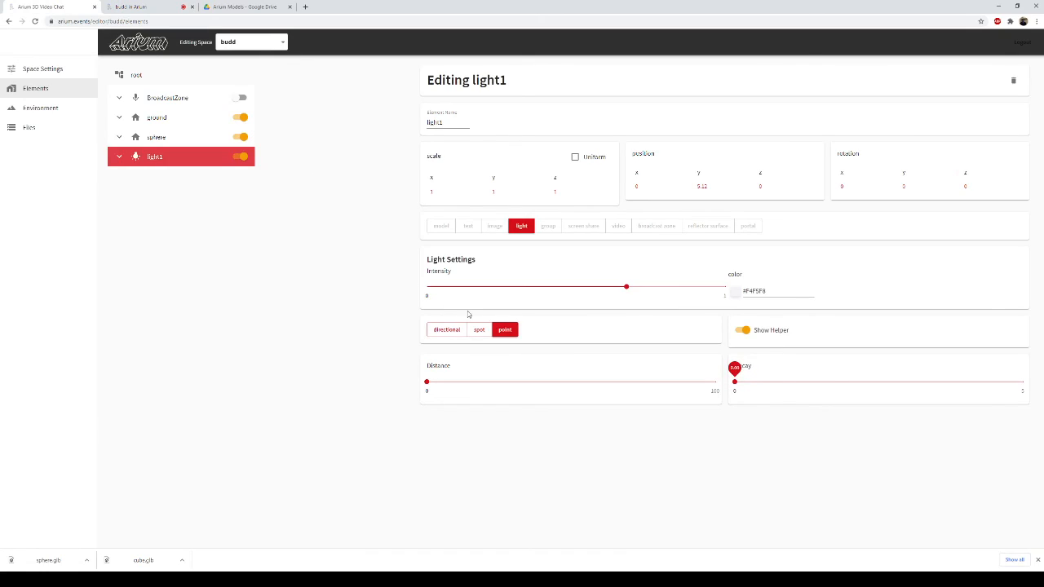
left_click(151, 74)
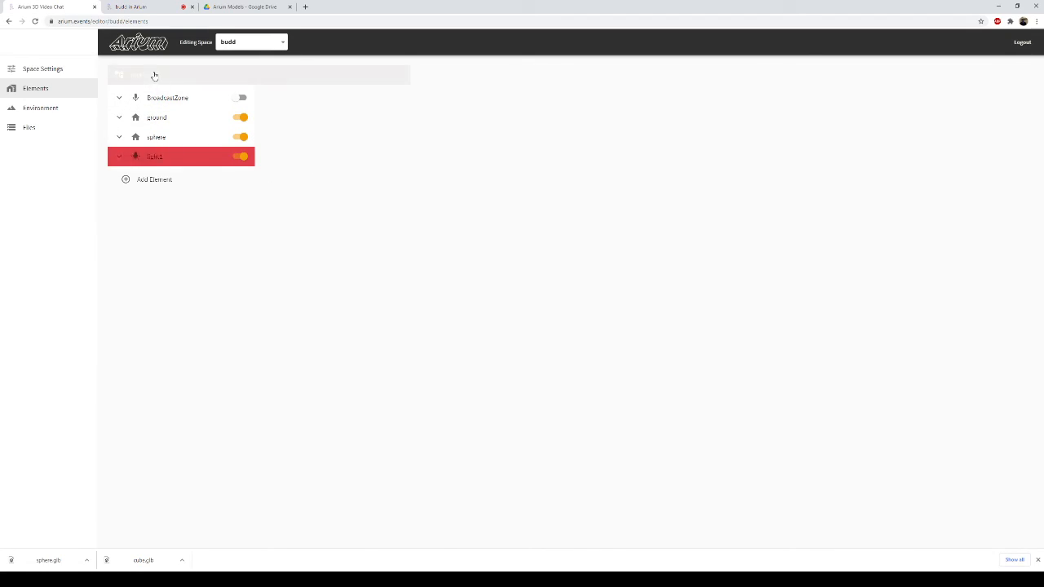
left_click(186, 180)
left_click(570, 117)
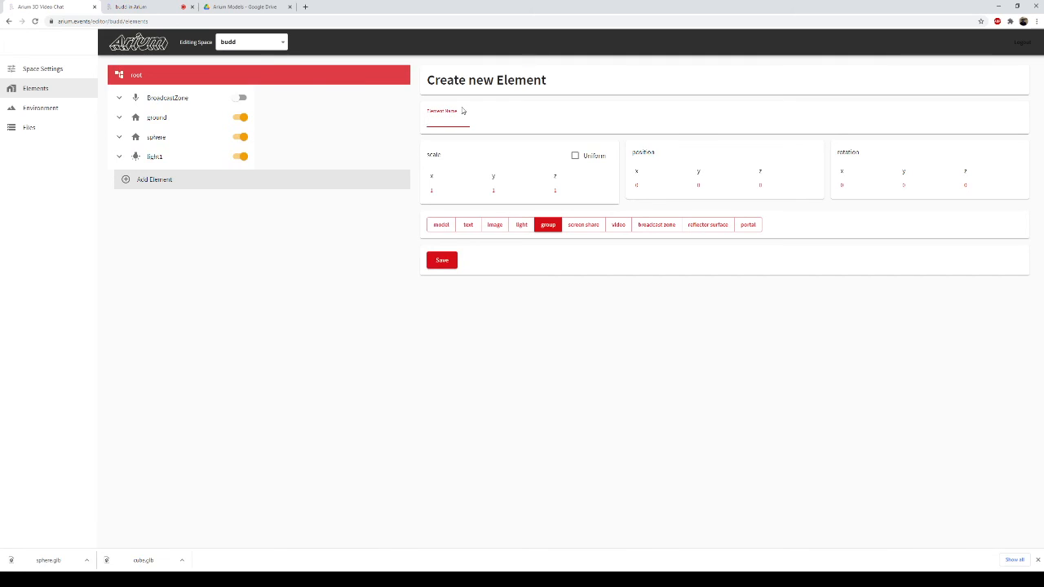
type("light2")
left_click(522, 224)
left_click(480, 328)
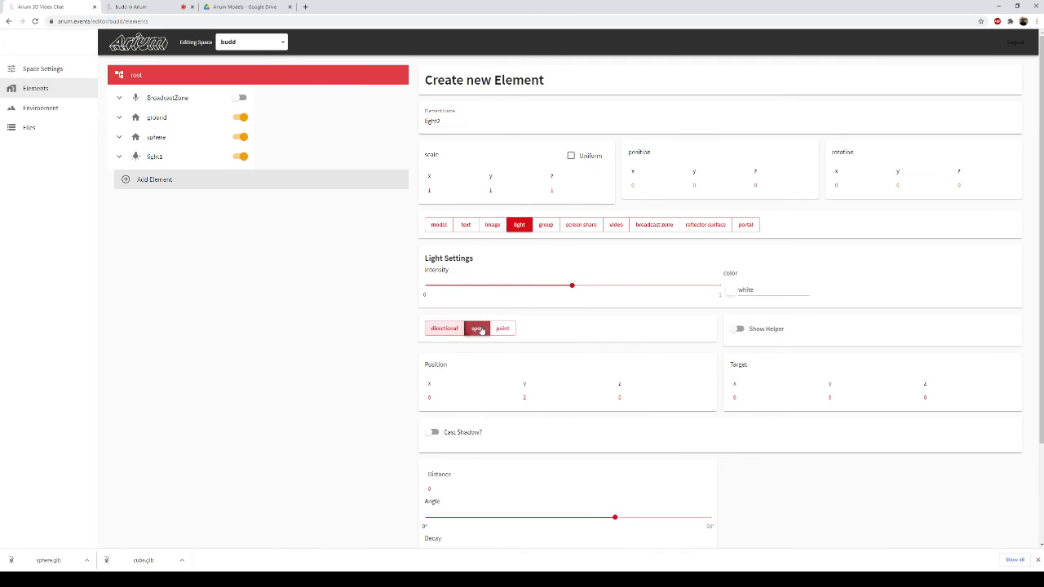
- Set light2's color to red #FF1818 and save the new element
left_click(731, 294)
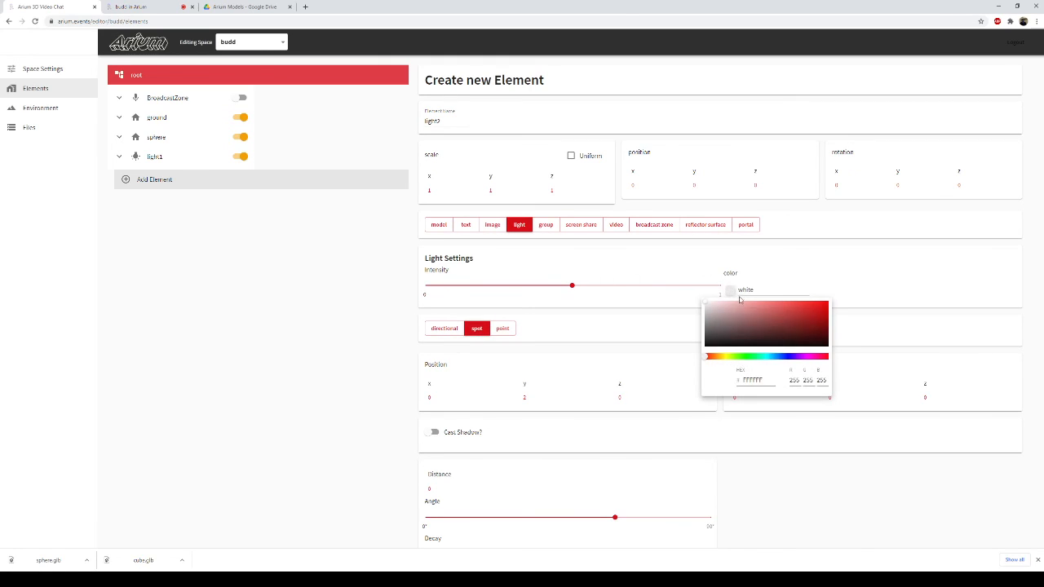
left_click(816, 303)
left_click(788, 294)
scroll(572, 385, "down", 2)
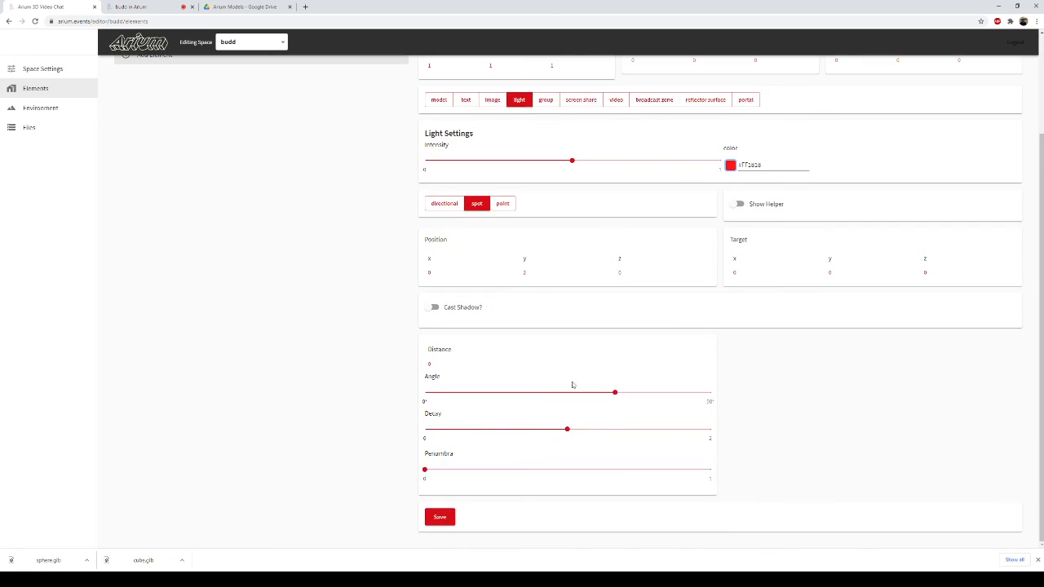
left_click(447, 516)
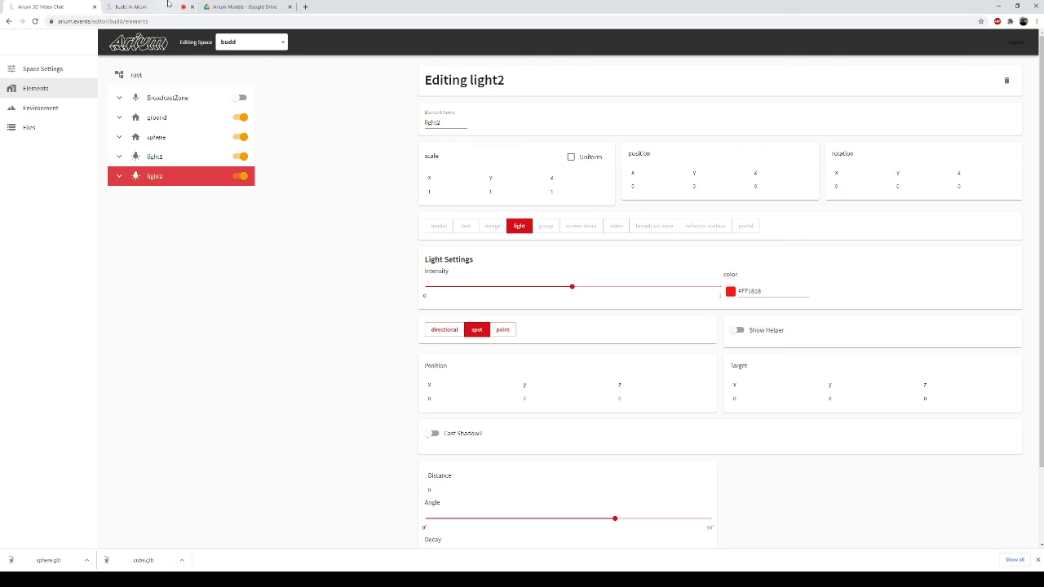
- Turn on light2's helper, raise its intensity to about 0.71, and view the red spotlight in the space
left_click(155, 6)
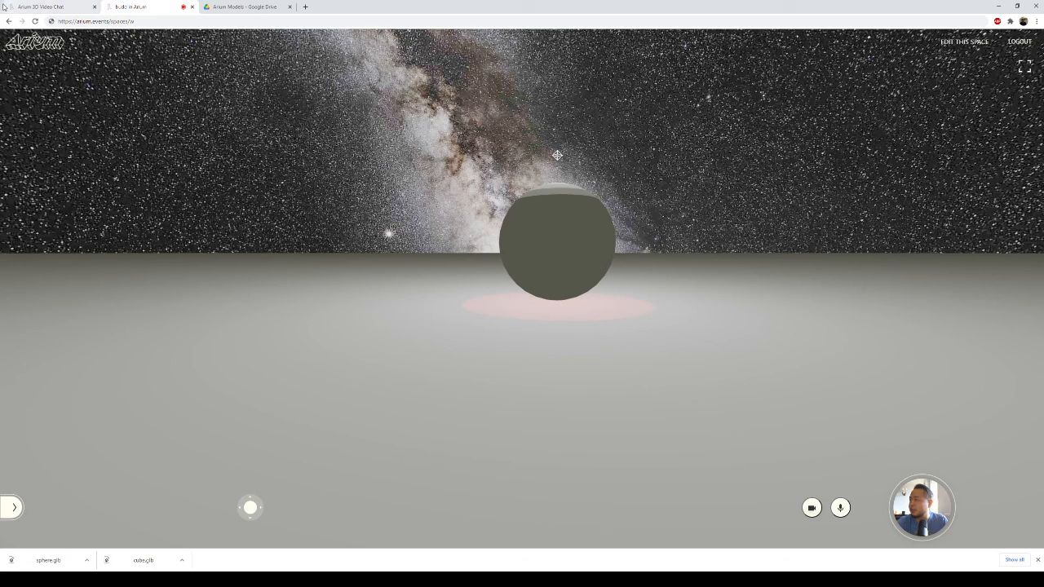
left_click(39, 8)
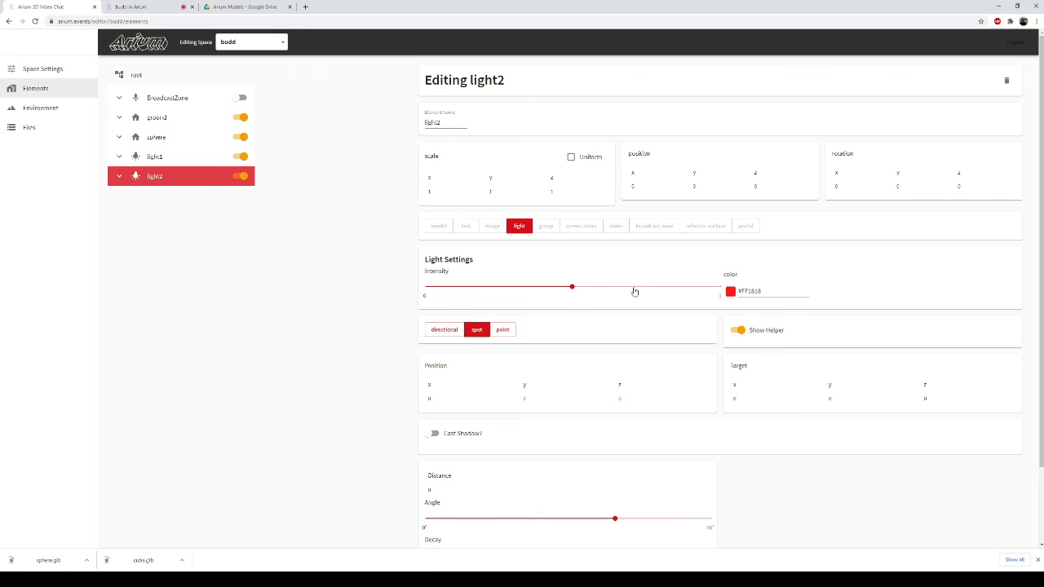
left_click(143, 6)
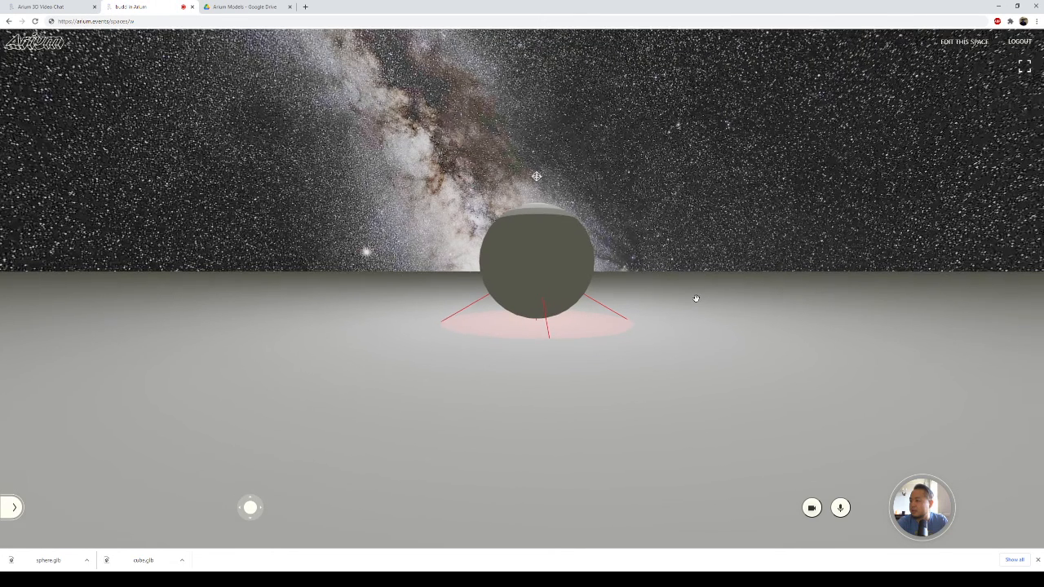
- Move light2 along the x axis out from beneath the sphere and view its cone in the space
left_click(38, 6)
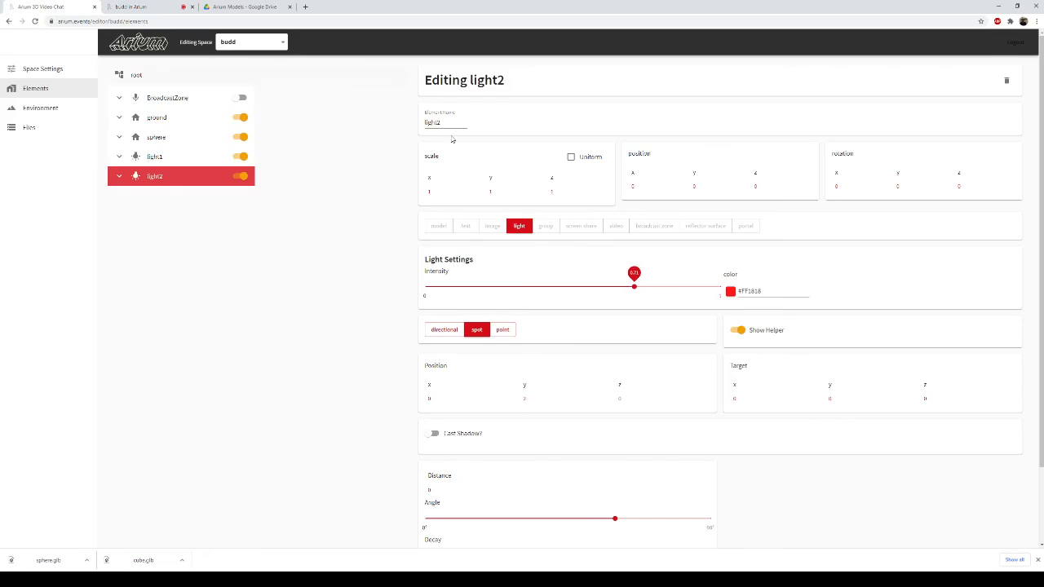
double_click(633, 189)
left_click(143, 8)
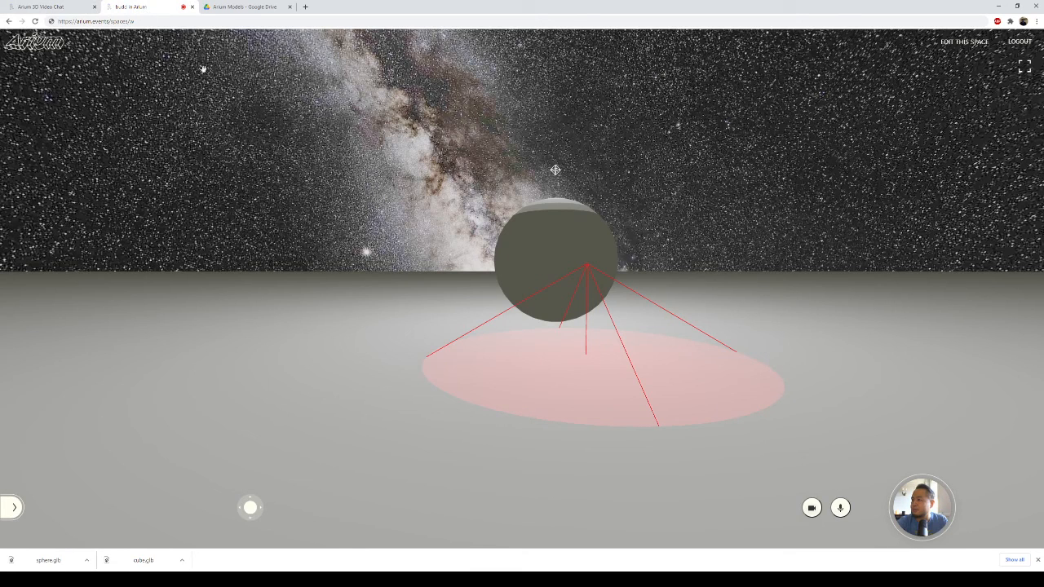
- Raise light2 along the y axis to above the sphere and view its red cone in the space
left_click(41, 7)
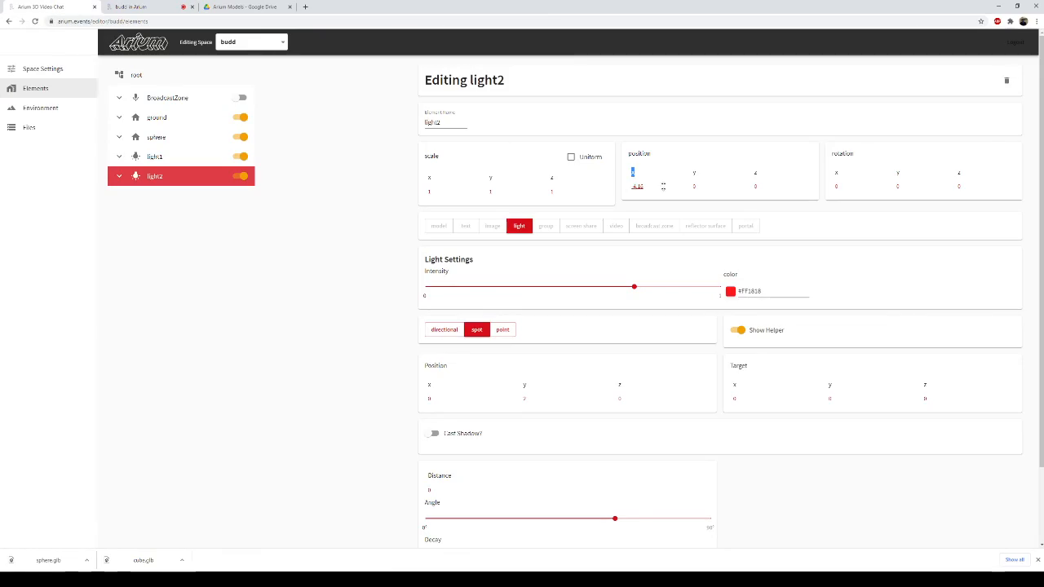
left_click_drag(695, 187, 684, 18)
left_click(143, 6)
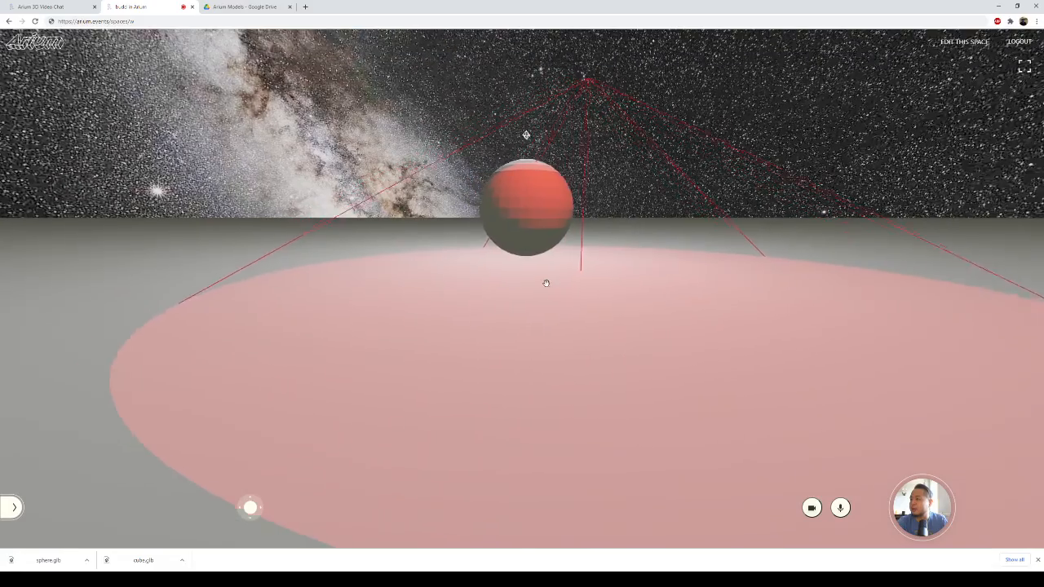
- Examine the red spotlight's shading on the sphere up close, then its full cone and lit circle on the floor from farther back
key("w")
left_click_drag(572, 269, 655, 245)
key("a")
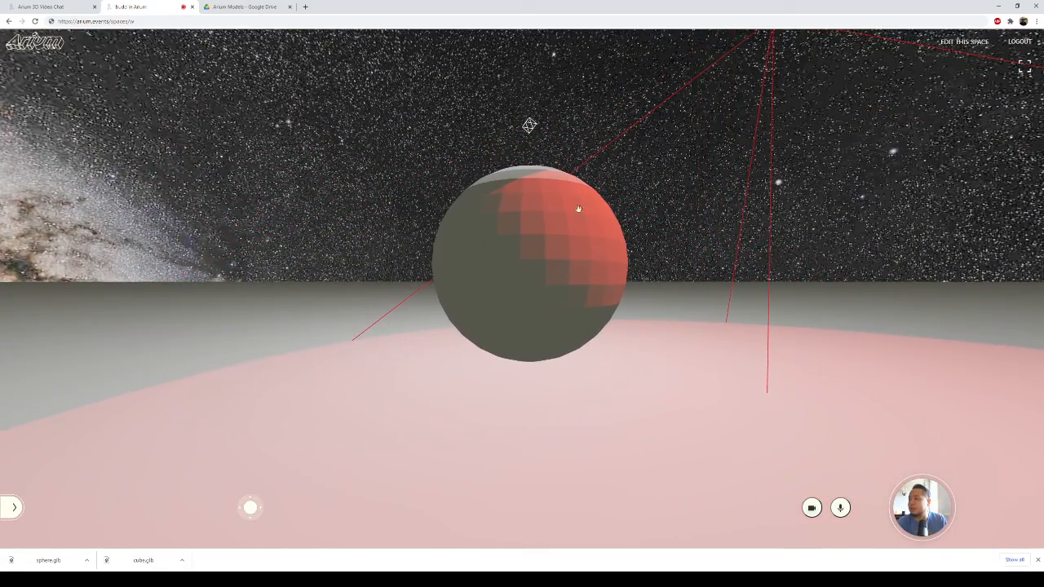
key("s")
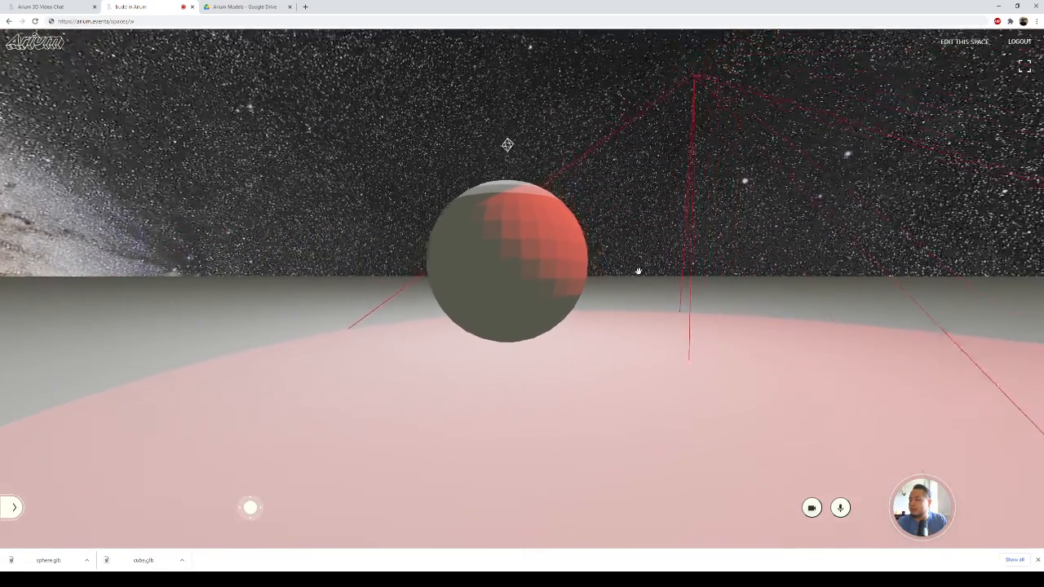
key("s")
left_click_drag(628, 275, 496, 285)
key("d")
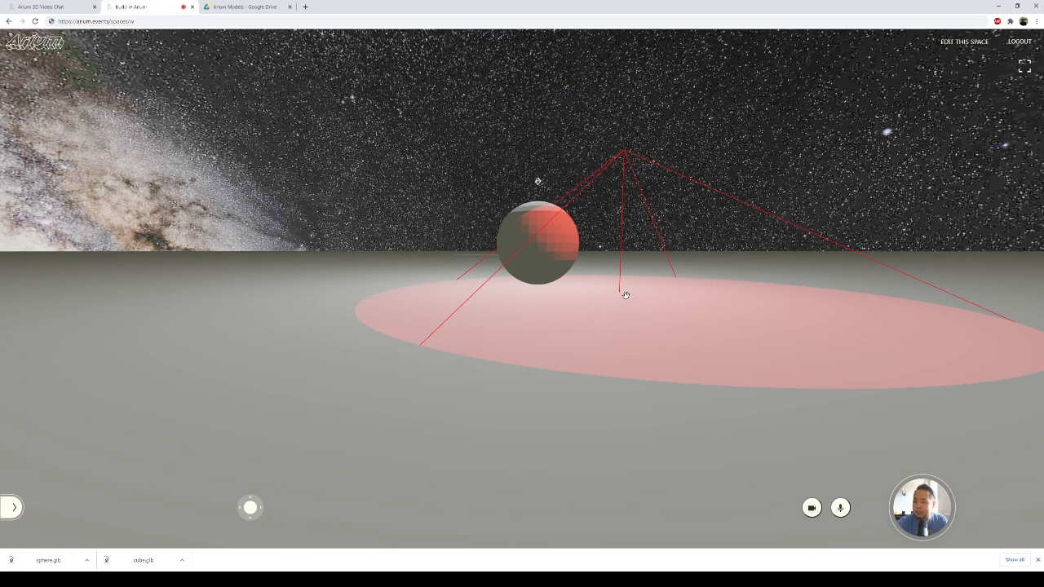
key("d")
key("w")
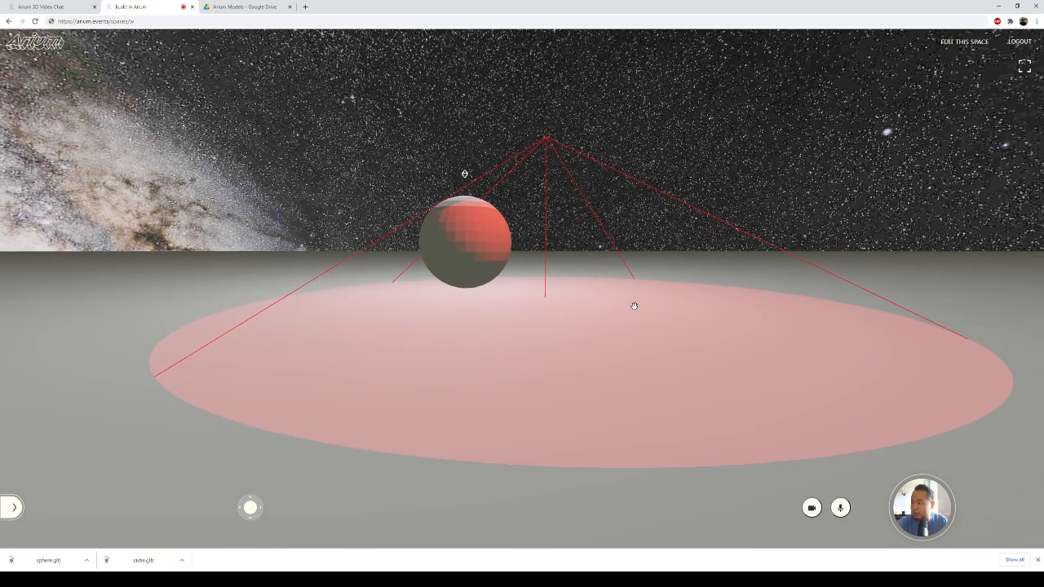
key("d")
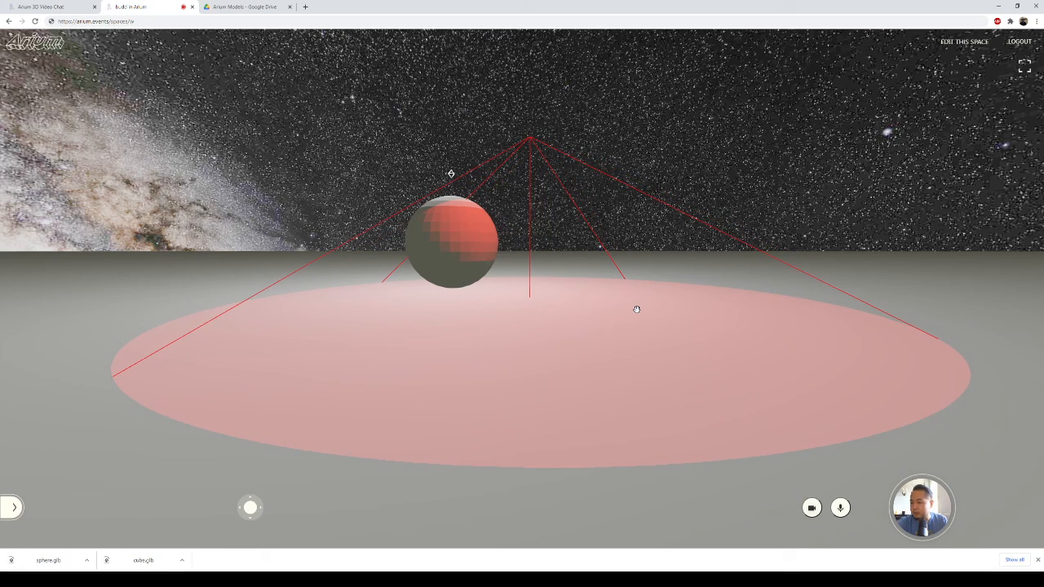
left_click_drag(634, 304, 633, 302)
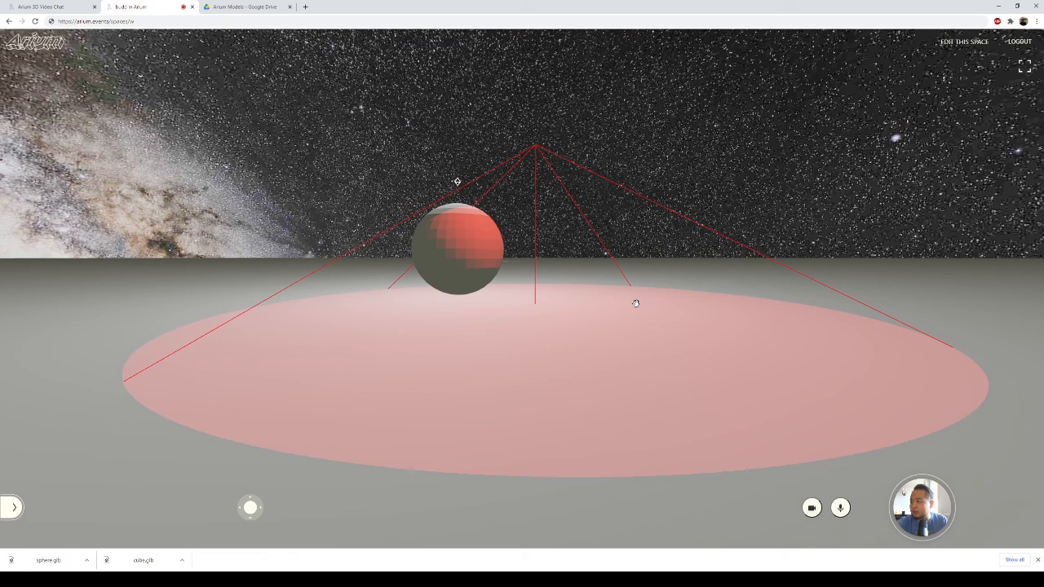
left_click_drag(633, 300, 633, 300)
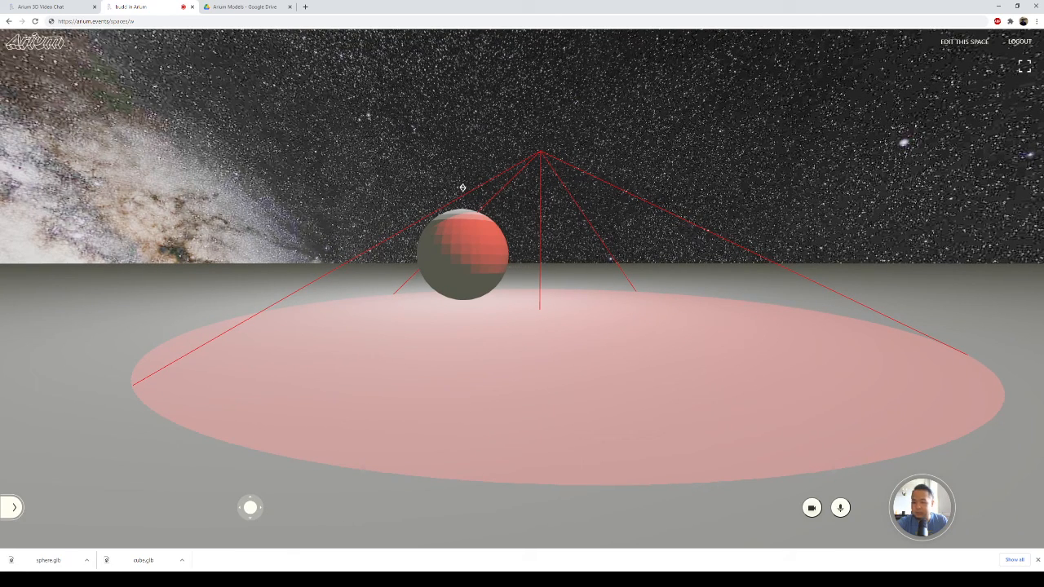